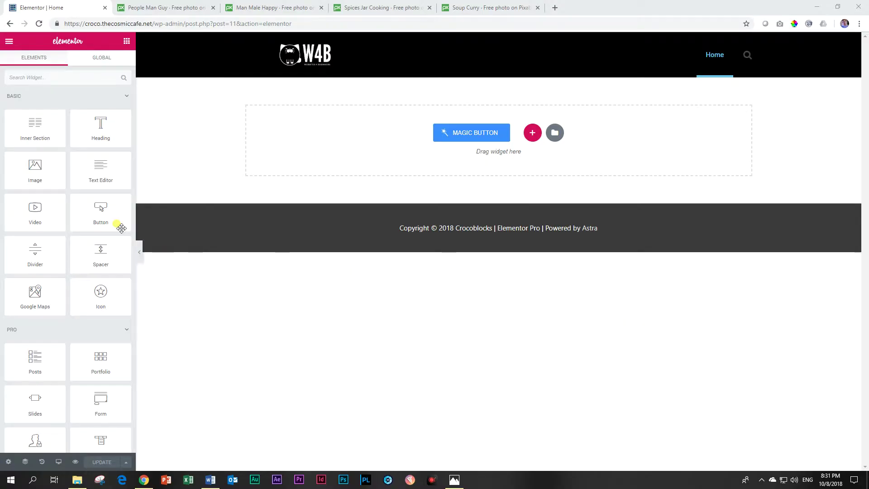
# Collapse the Basic, Pro, General and Jet Blocks categories and expand Jet Elements
pyautogui.click(126, 100)
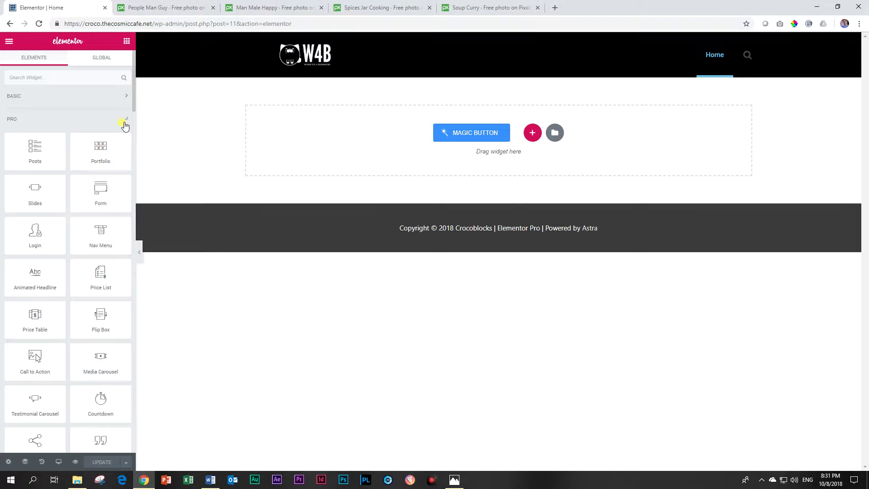
pyautogui.click(125, 123)
pyautogui.click(127, 144)
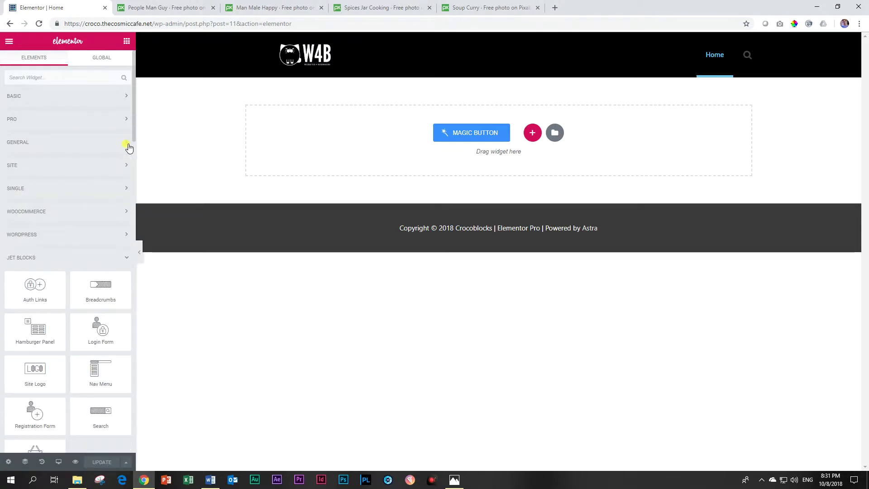
pyautogui.click(124, 258)
pyautogui.click(123, 281)
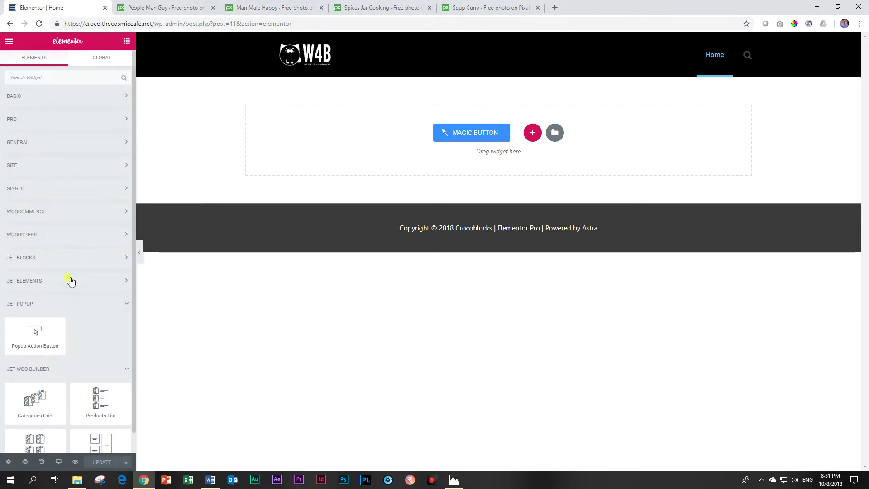
pyautogui.click(123, 281)
# Drag the Image Comparison widget into the empty page section
pyautogui.scroll(-3, 124, 284)
pyautogui.scroll(-5, 124, 285)
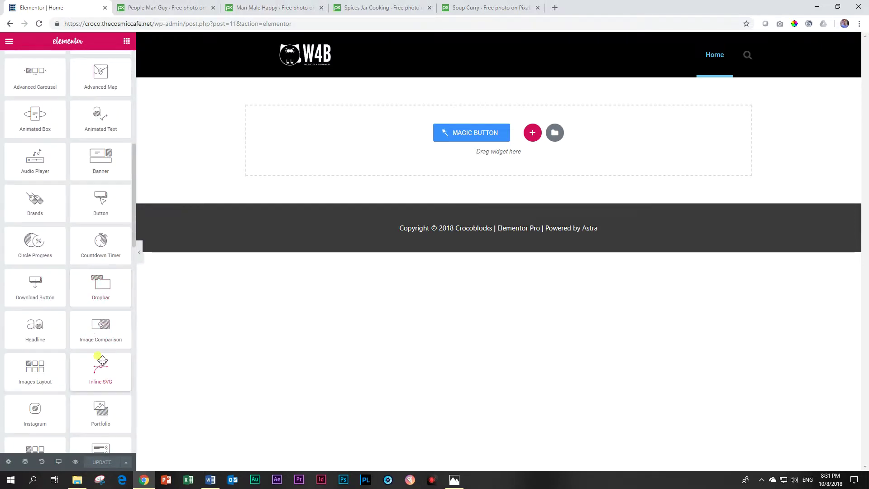
pyautogui.scroll(-2, 101, 362)
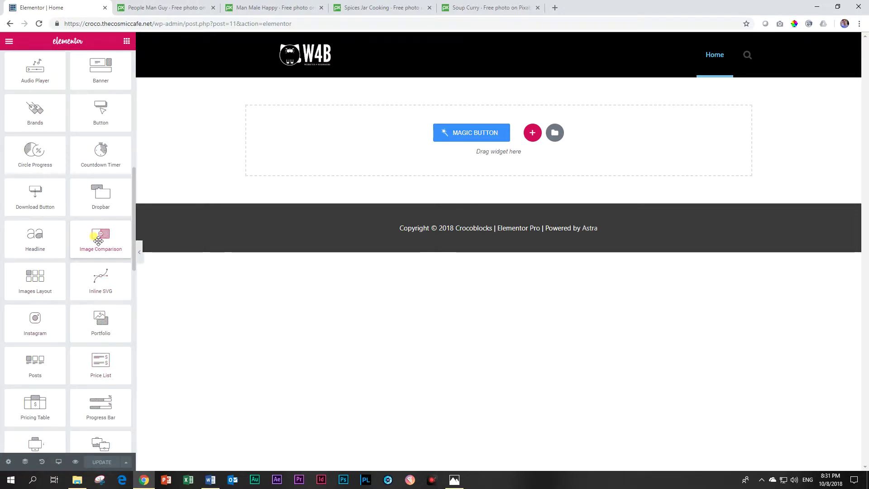
pyautogui.moveTo(99, 242); pyautogui.dragTo(421, 117)
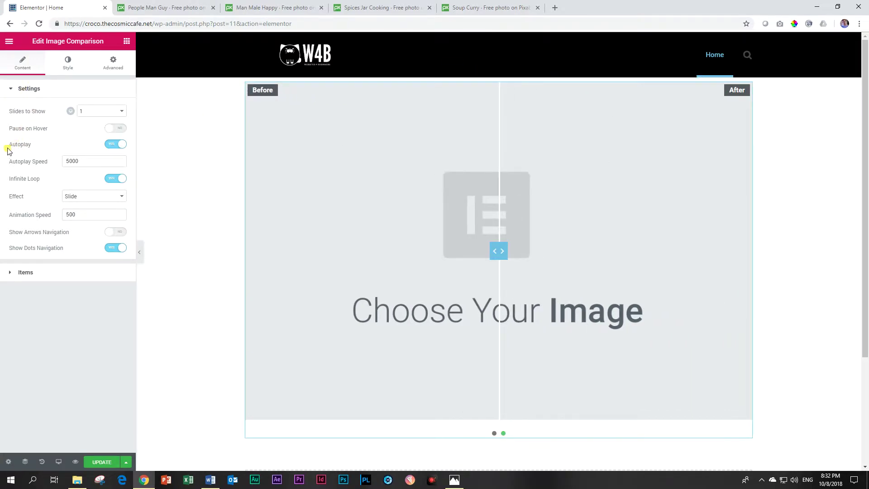
# Switch the Image Comparison widget's Autoplay setting to No
pyautogui.click(111, 145)
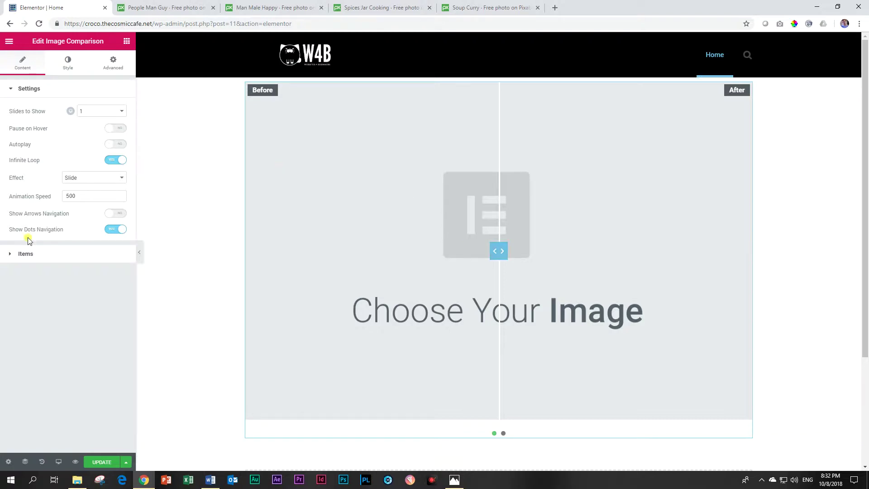
# Delete the second comparison item and expand the remaining one to show its labels and images
pyautogui.click(26, 253)
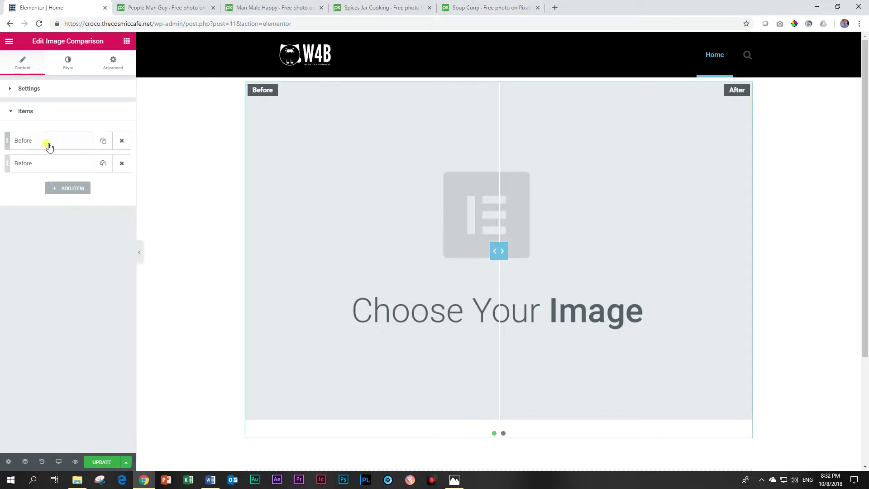
pyautogui.click(121, 163)
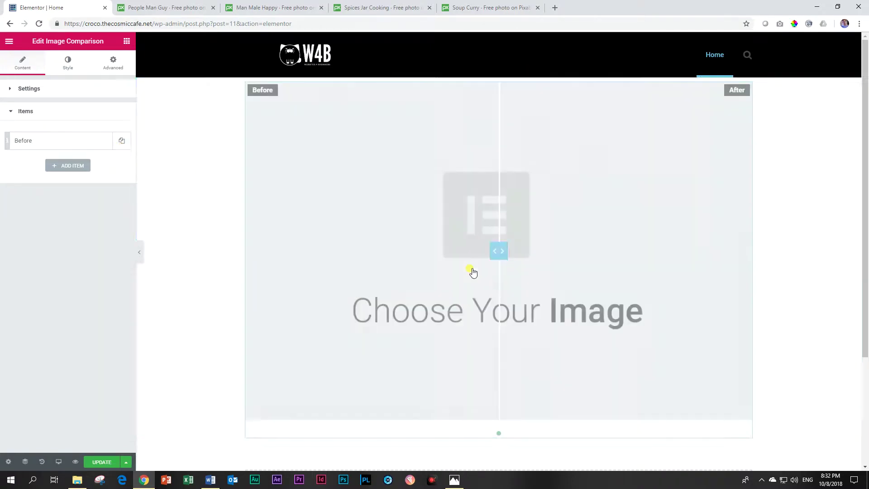
pyautogui.click(48, 144)
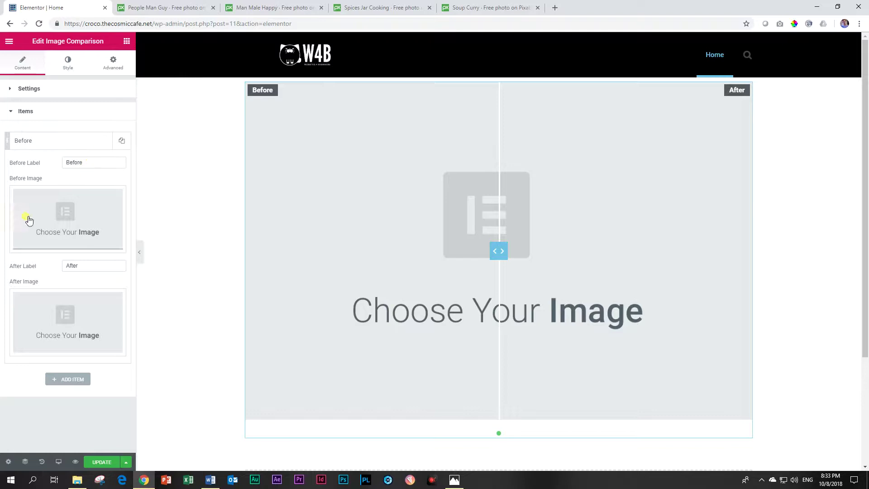
# Set the red-haired portrait as Before image and its black-and-white version as After image
pyautogui.click(69, 218)
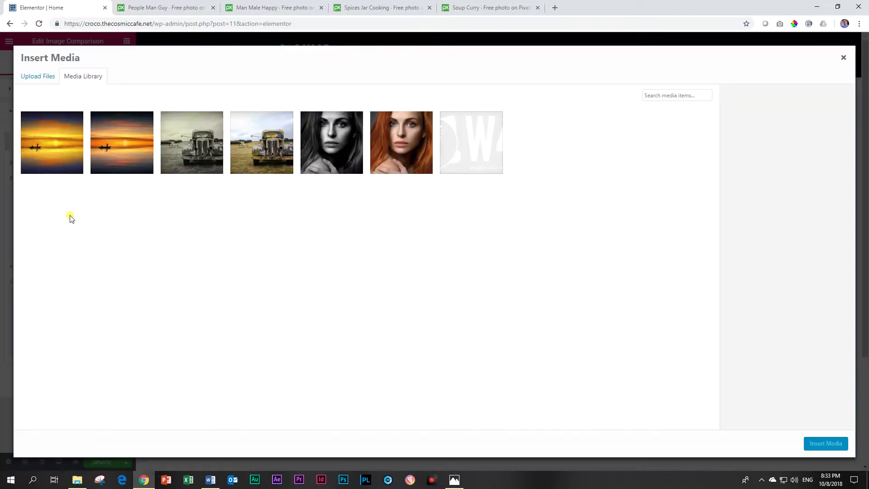
pyautogui.click(416, 149)
pyautogui.click(834, 448)
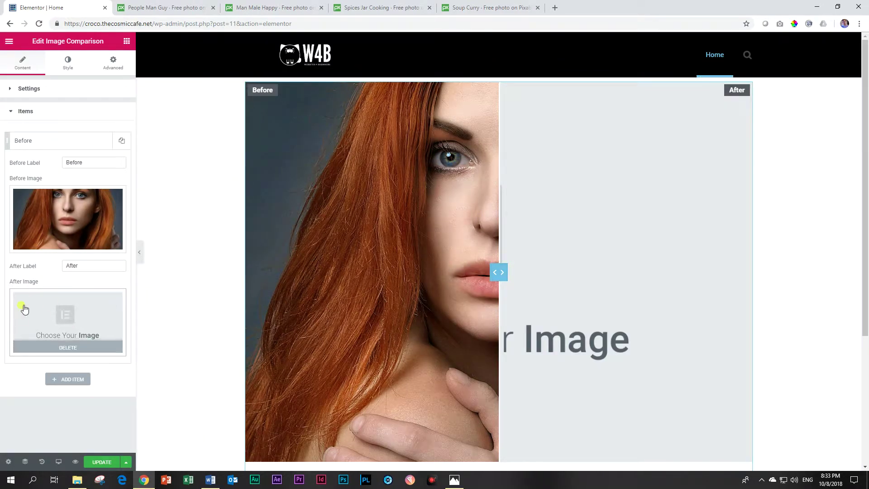
pyautogui.click(64, 318)
pyautogui.click(323, 158)
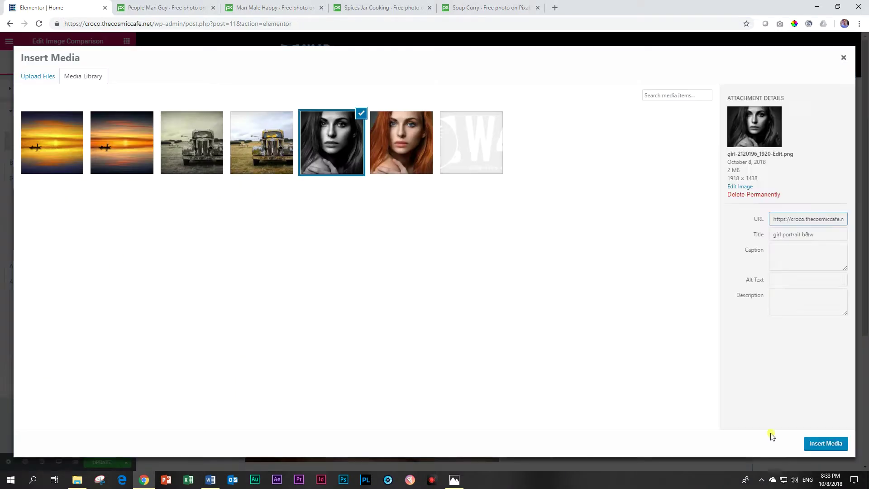
pyautogui.click(816, 443)
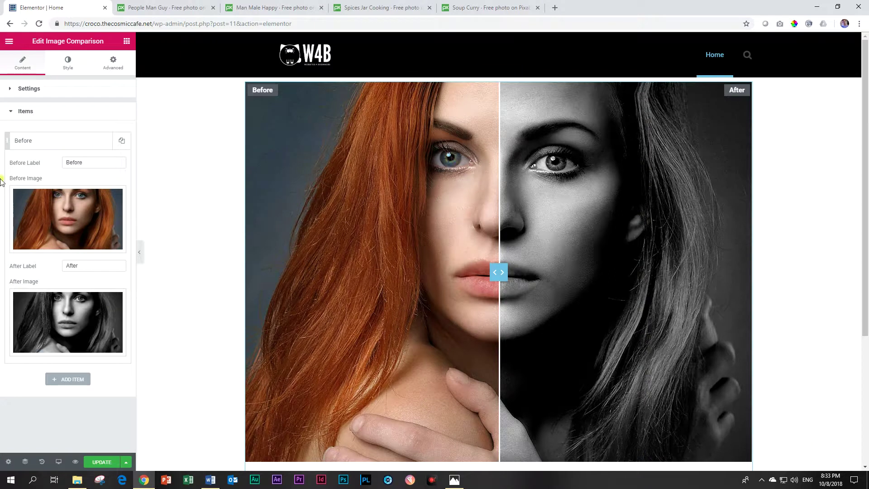
# Label the pair 'Colour' and 'Black & White', then nudge the divider slightly left
pyautogui.doubleClick(78, 162)
pyautogui.write('Colour')
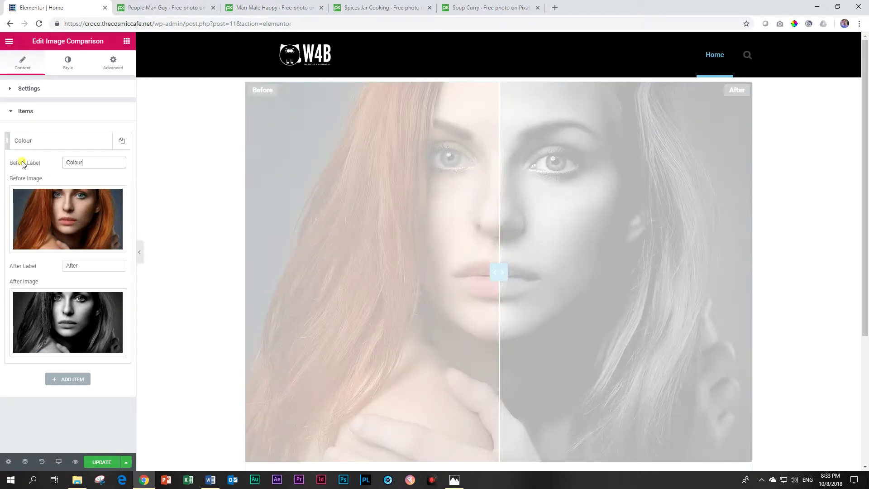
pyautogui.doubleClick(97, 268)
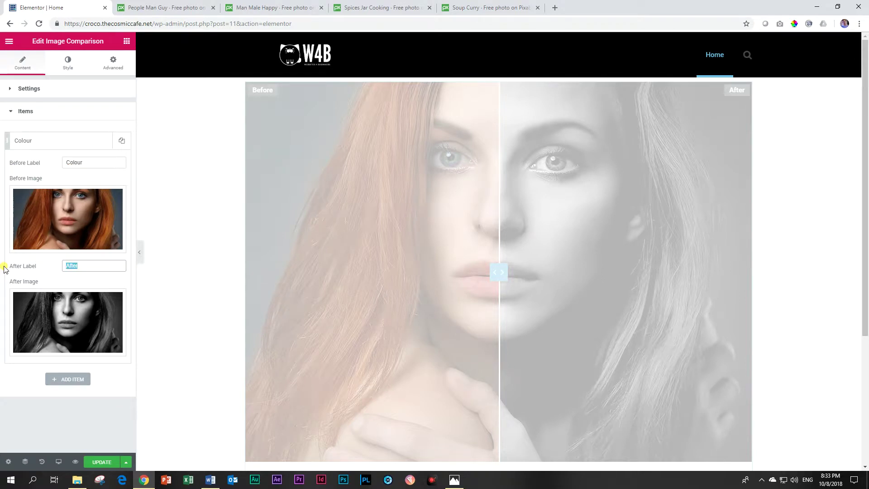
pyautogui.write('Black & White')
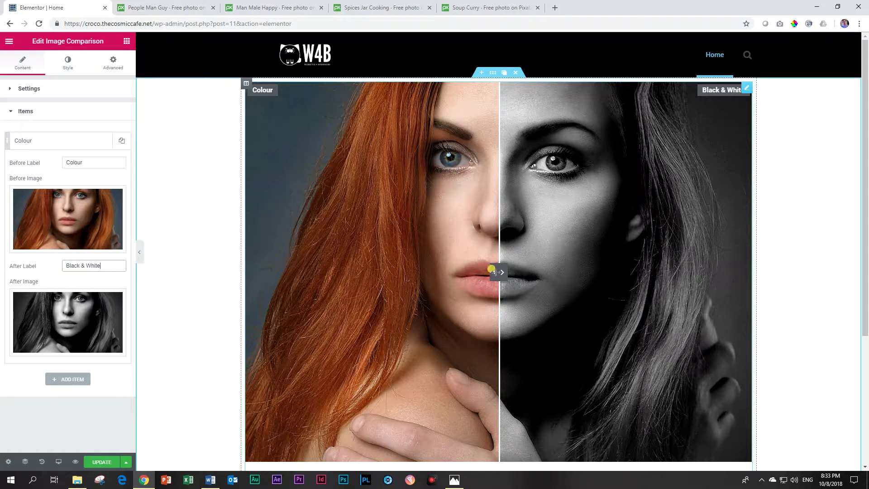
pyautogui.moveTo(494, 269); pyautogui.dragTo(480, 297)
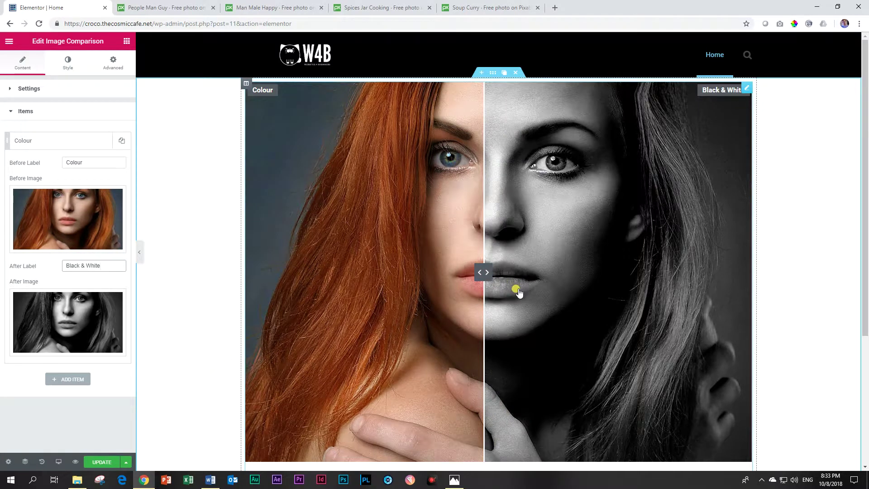
# Add a second comparison item labelled 'Before' and 'After'
pyautogui.click(37, 145)
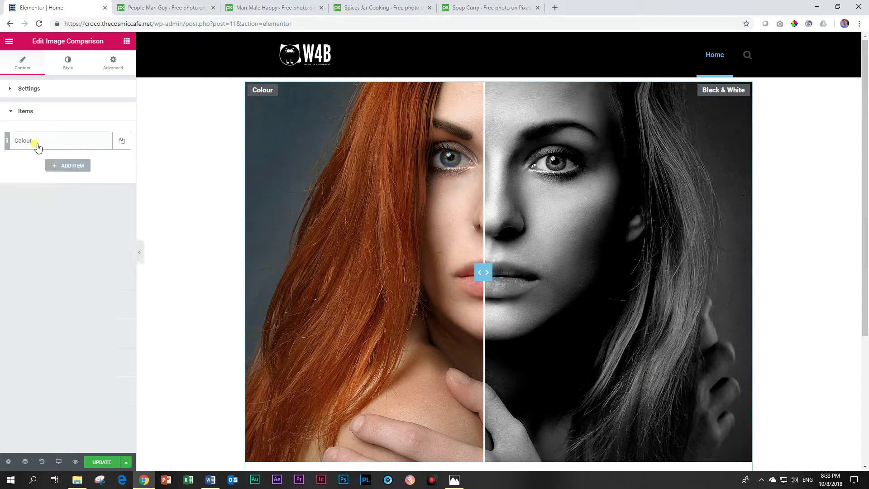
pyautogui.click(66, 167)
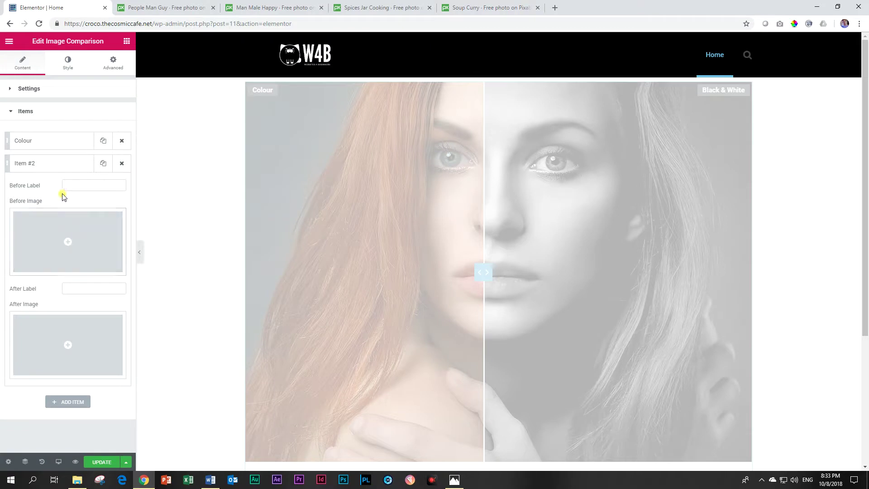
pyautogui.click(67, 184)
pyautogui.write('Before')
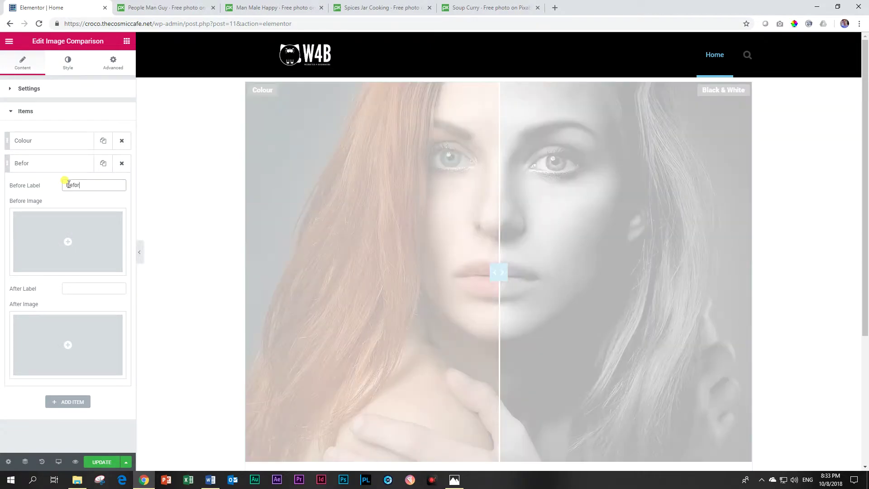
pyautogui.click(69, 289)
pyautogui.write('After')
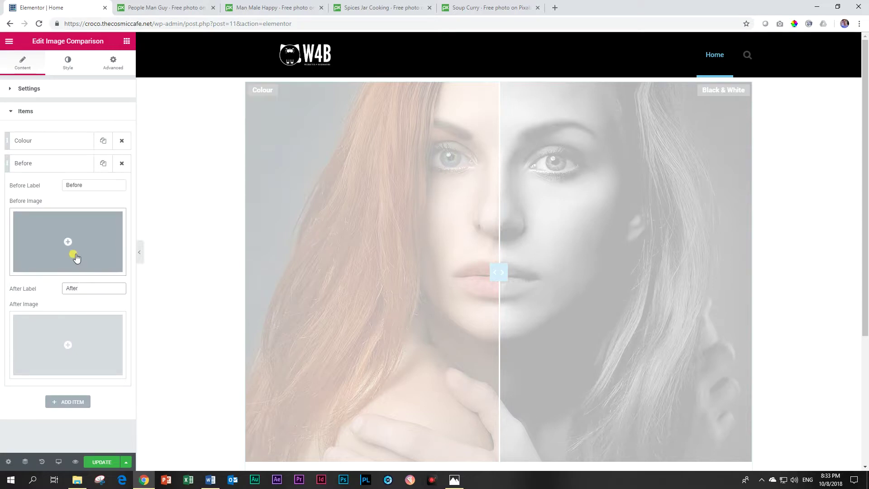
# Use the colour vintage car as Before image and the faded car as After, then preview slide two
pyautogui.click(76, 256)
pyautogui.click(252, 151)
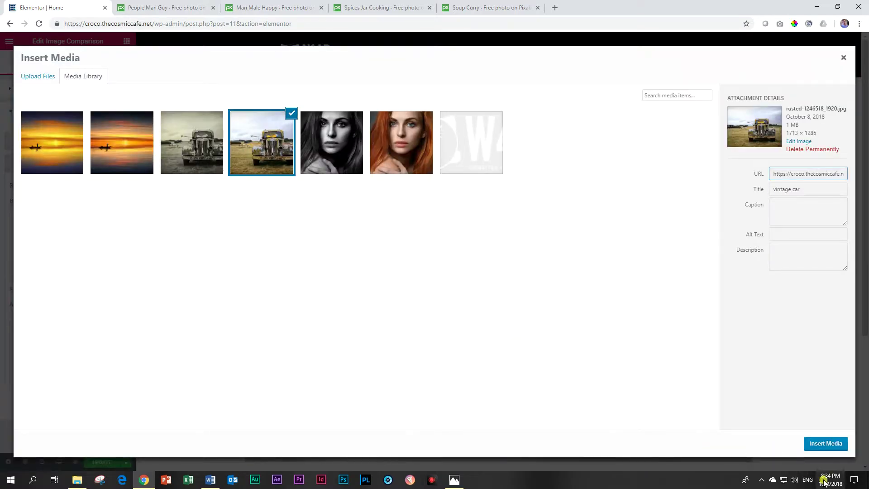
pyautogui.click(821, 444)
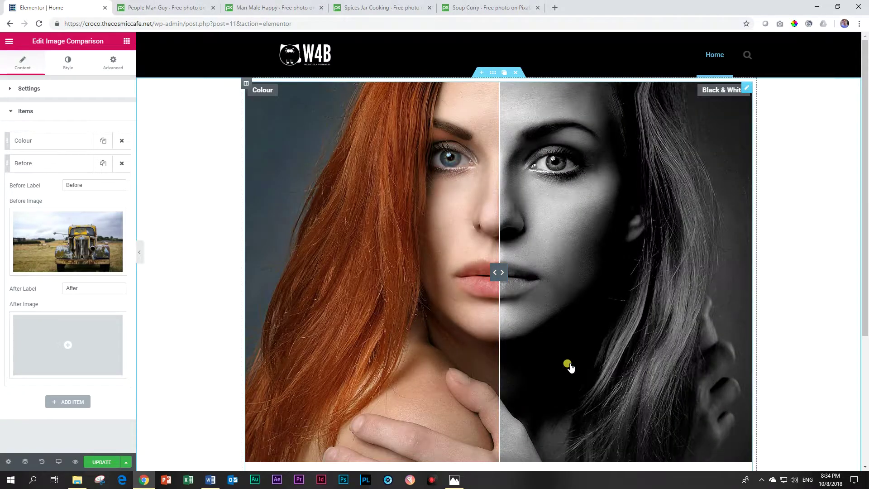
pyautogui.click(62, 336)
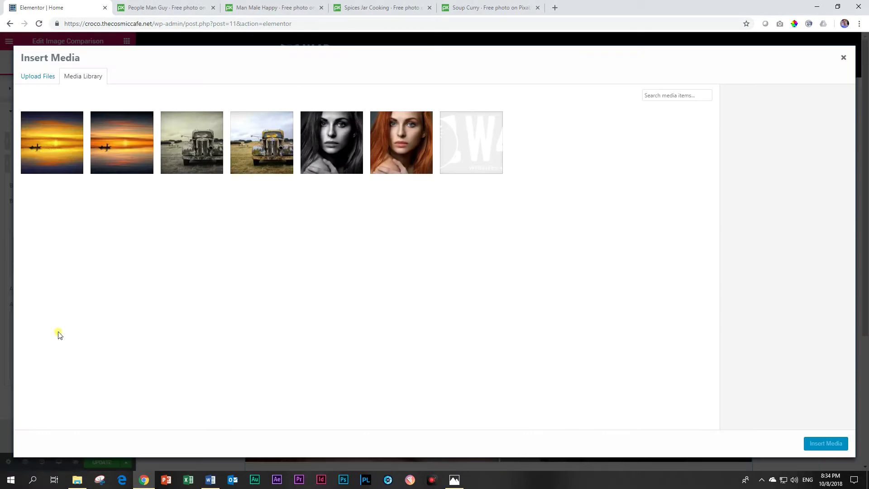
pyautogui.click(201, 145)
pyautogui.click(825, 443)
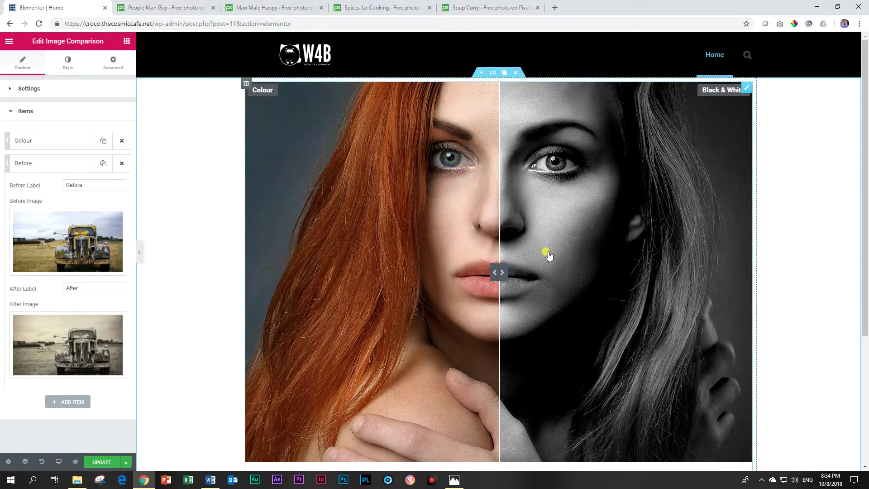
pyautogui.scroll(-1, 547, 252)
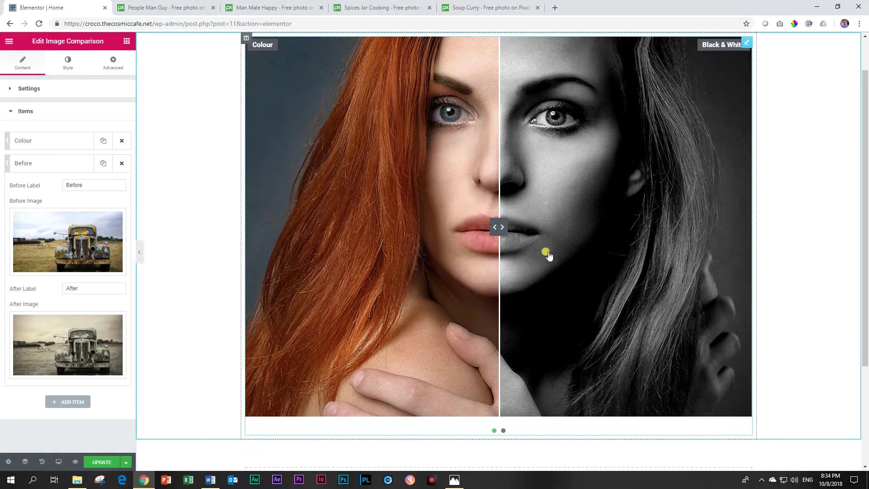
pyautogui.click(503, 431)
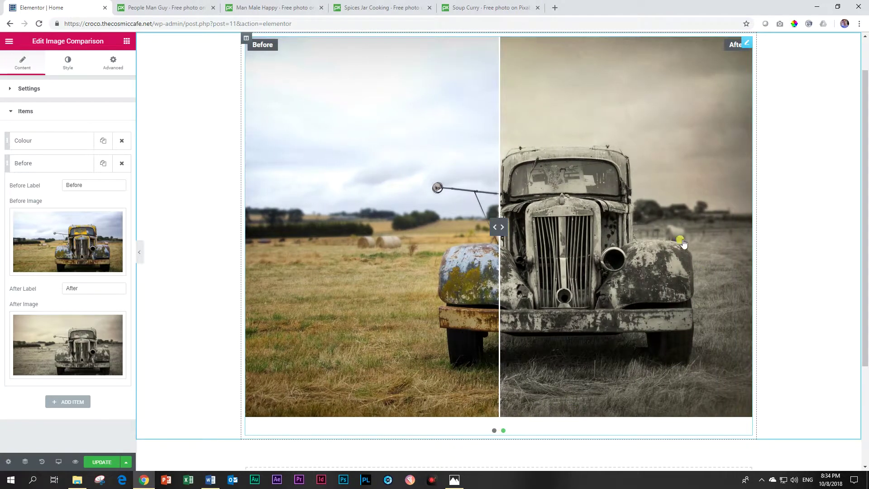
pyautogui.click(68, 164)
# Add a third comparison item and start filling in its Before and After labels
pyautogui.click(68, 185)
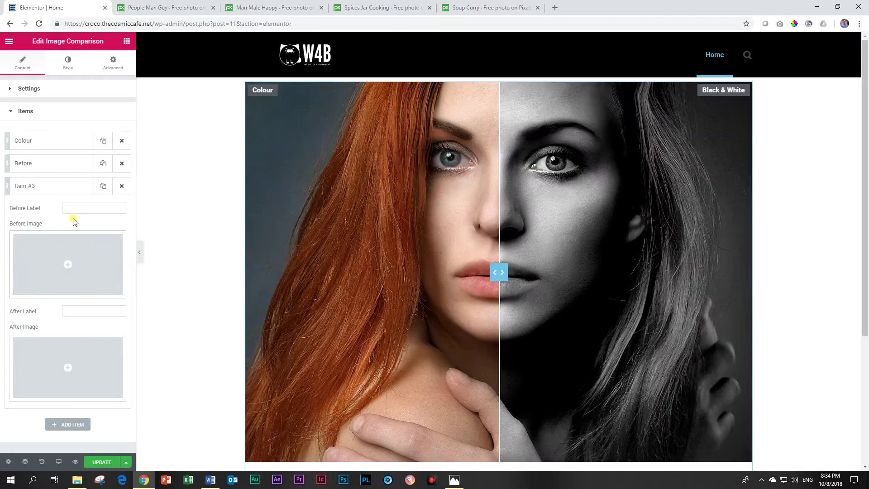
pyautogui.click(78, 208)
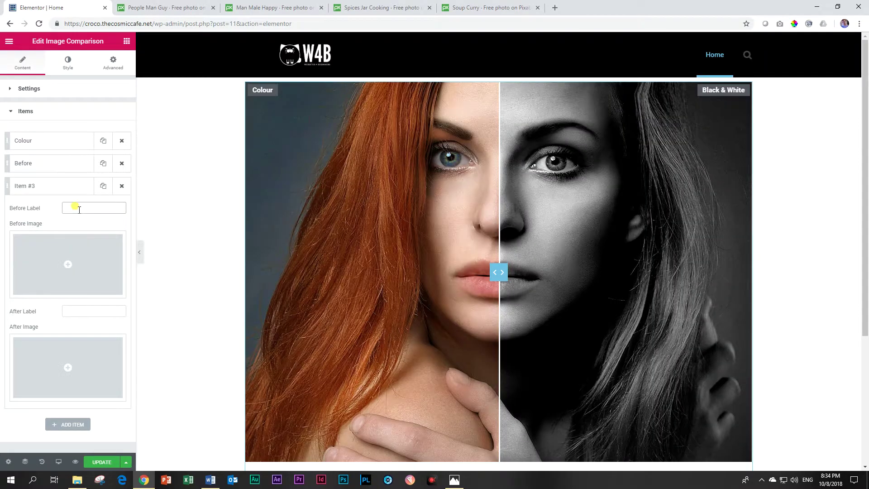
pyautogui.write('Before')
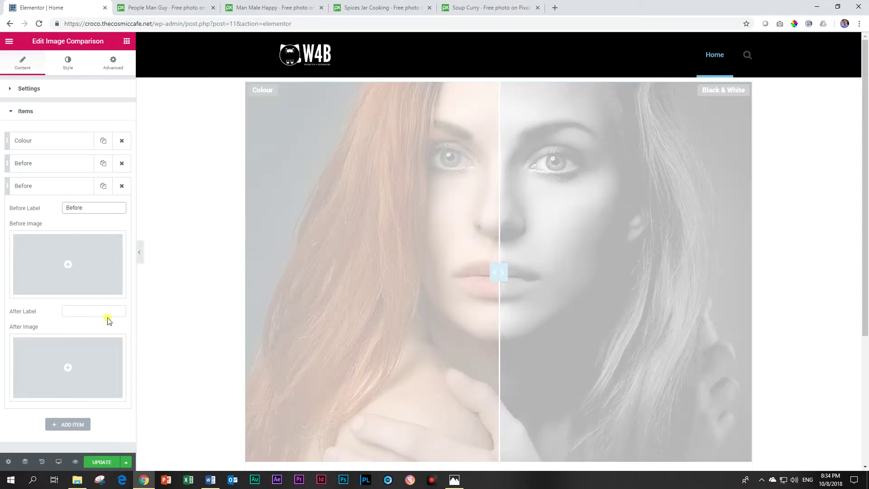
pyautogui.click(104, 310)
# Use the plain sunset as Before image and the painted sunset as After, then collapse the item
pyautogui.click(77, 266)
pyautogui.click(120, 132)
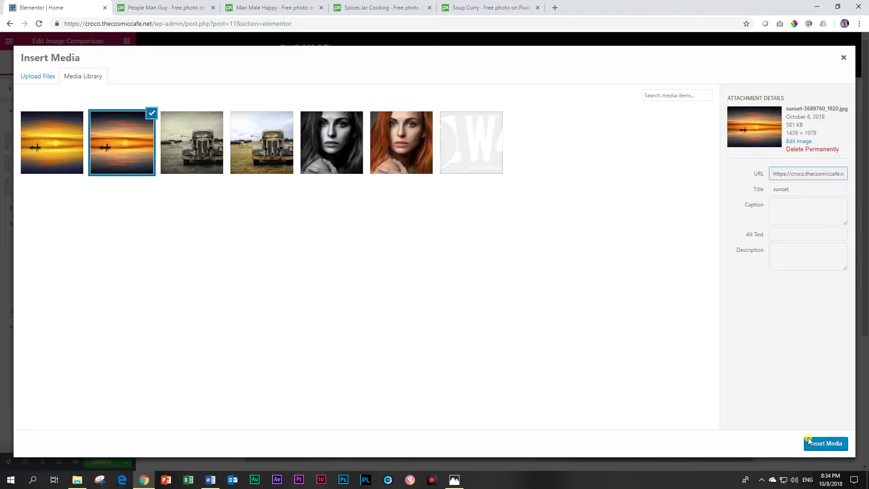
pyautogui.click(829, 442)
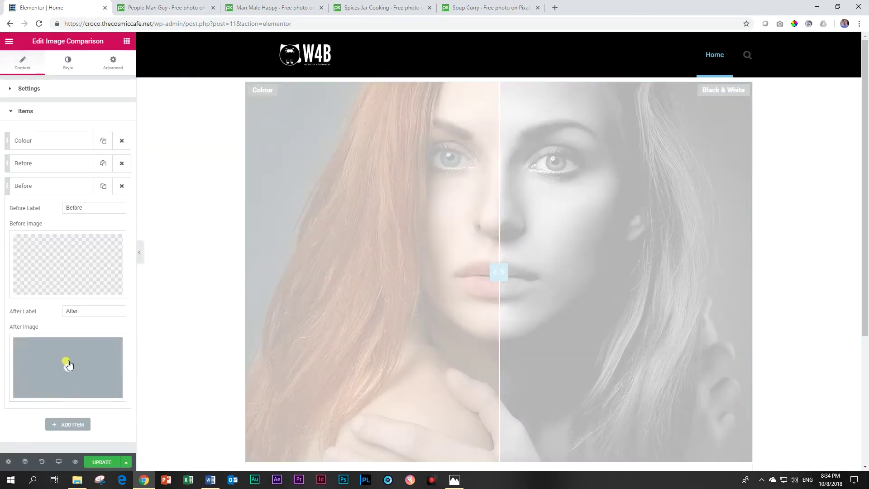
pyautogui.click(68, 365)
pyautogui.click(41, 165)
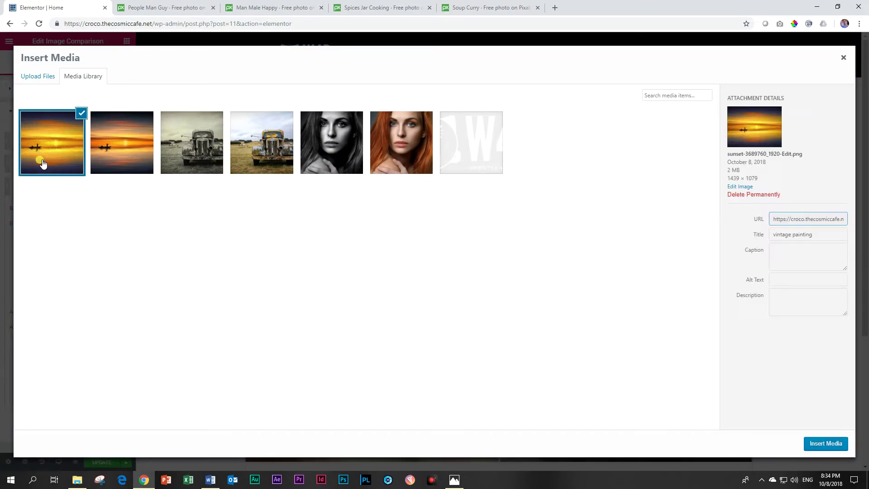
pyautogui.click(830, 444)
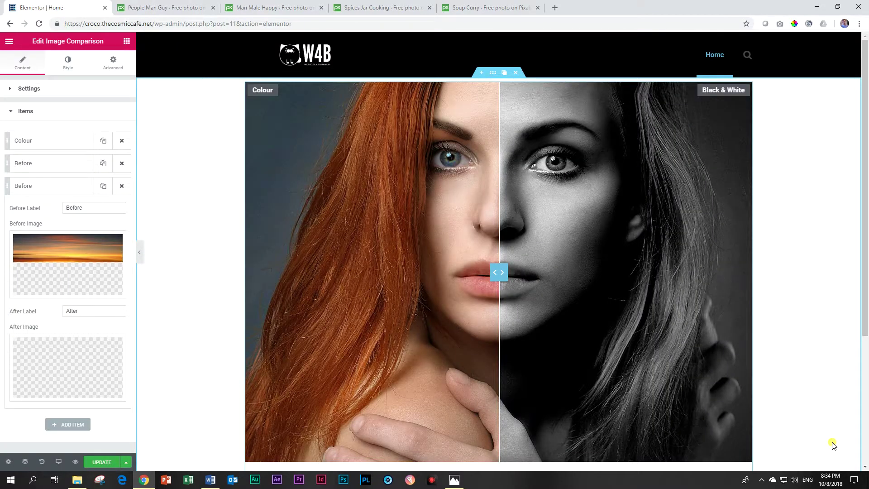
pyautogui.click(51, 188)
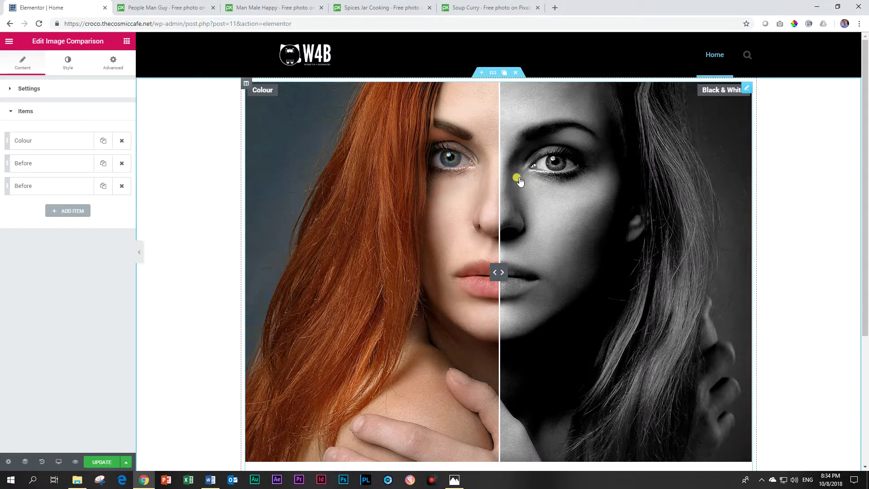
pyautogui.click(29, 88)
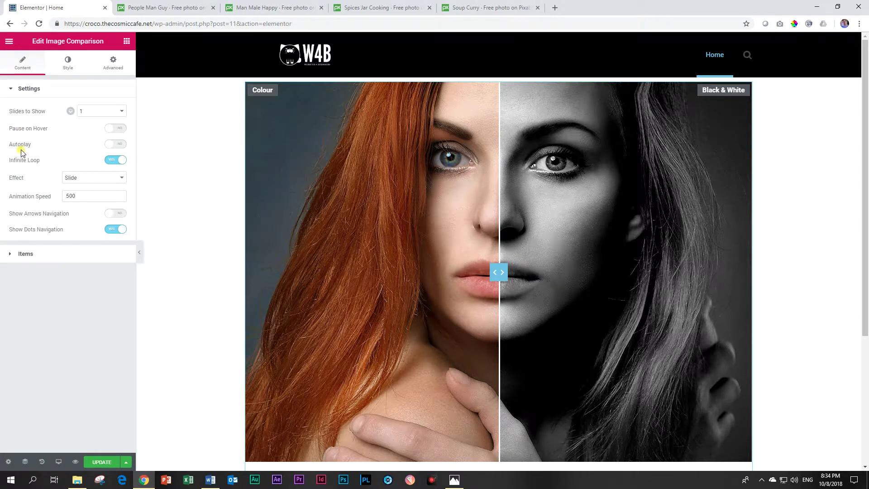
# Turn Autoplay on with speed 5000 and expand the third item to check its images
pyautogui.click(113, 145)
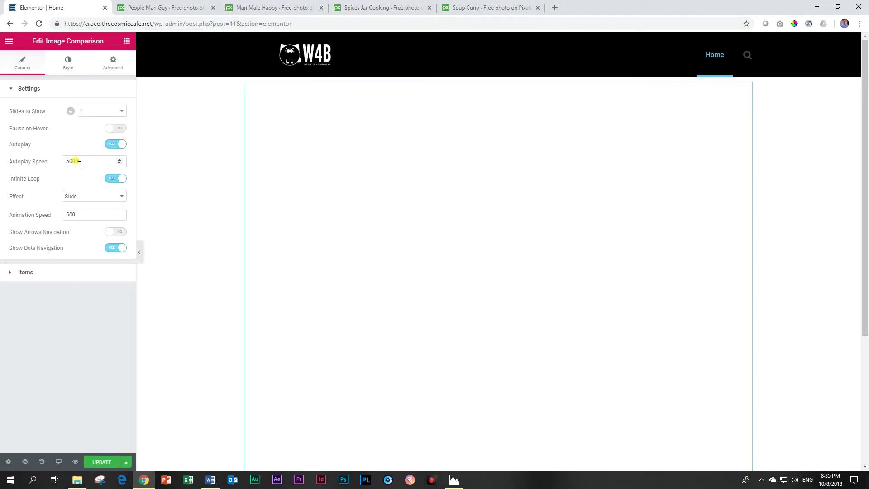
pyautogui.click(37, 277)
pyautogui.click(41, 188)
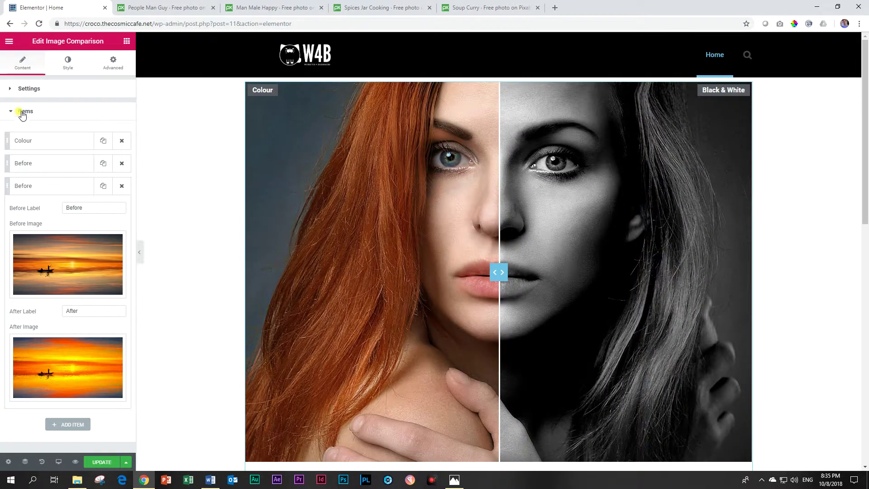
# Return to Settings, drag the preview divider, and bring up the Slides to Show choices
pyautogui.click(32, 95)
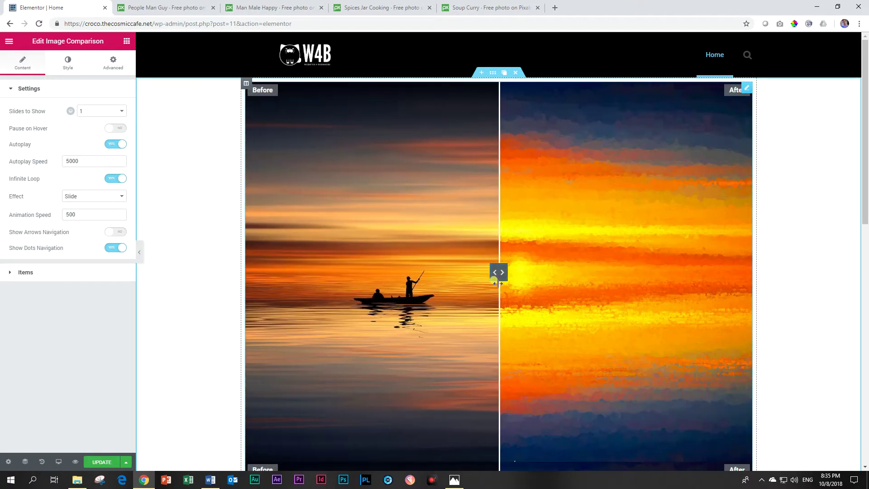
pyautogui.moveTo(495, 268); pyautogui.dragTo(714, 294)
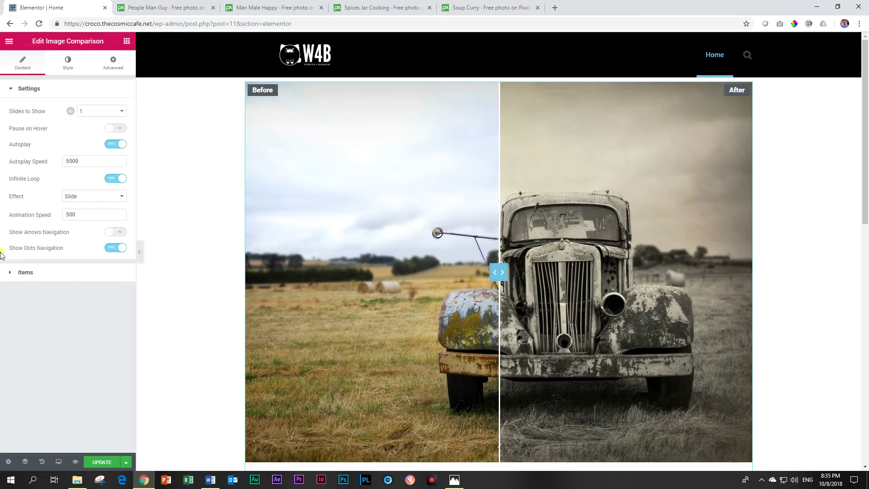
pyautogui.click(120, 112)
# Try 3 slides to show then revert to 1, and try the Fade effect before returning to Slide
pyautogui.click(97, 135)
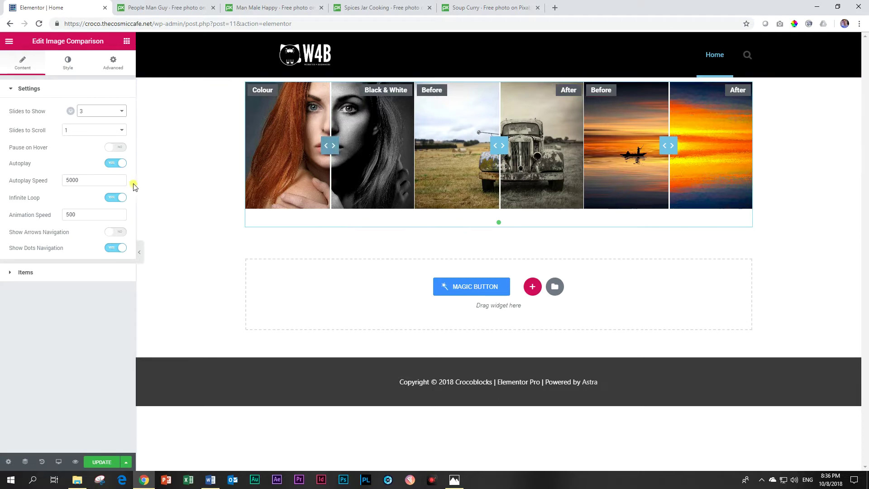
pyautogui.click(104, 113)
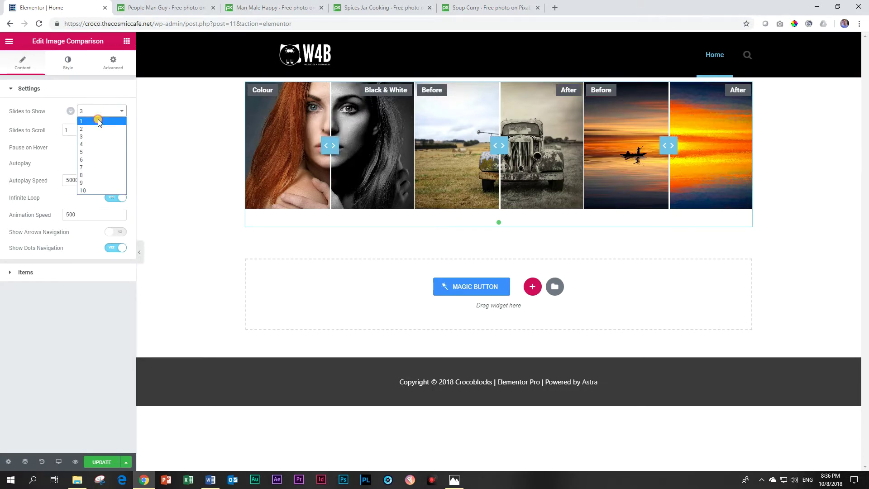
pyautogui.click(95, 120)
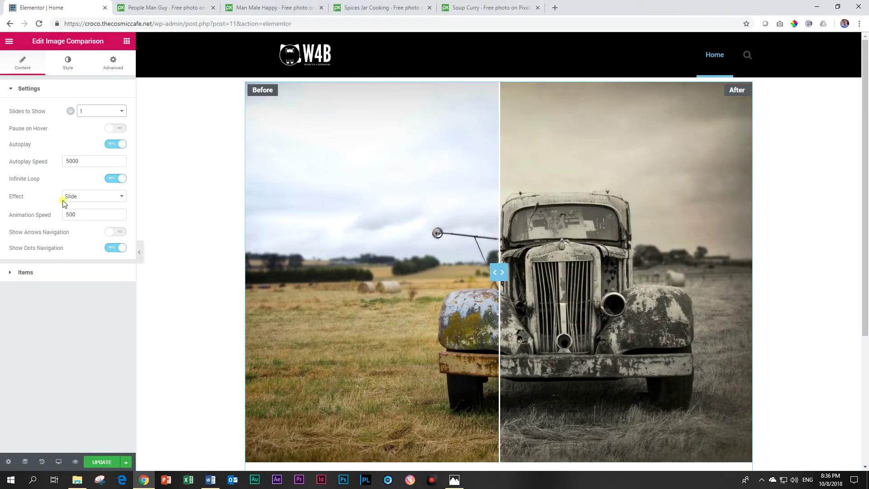
pyautogui.click(68, 197)
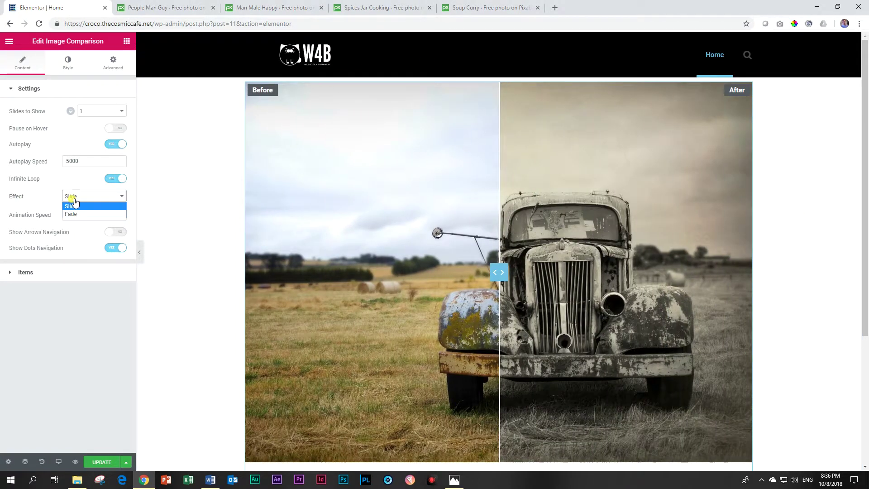
pyautogui.click(70, 211)
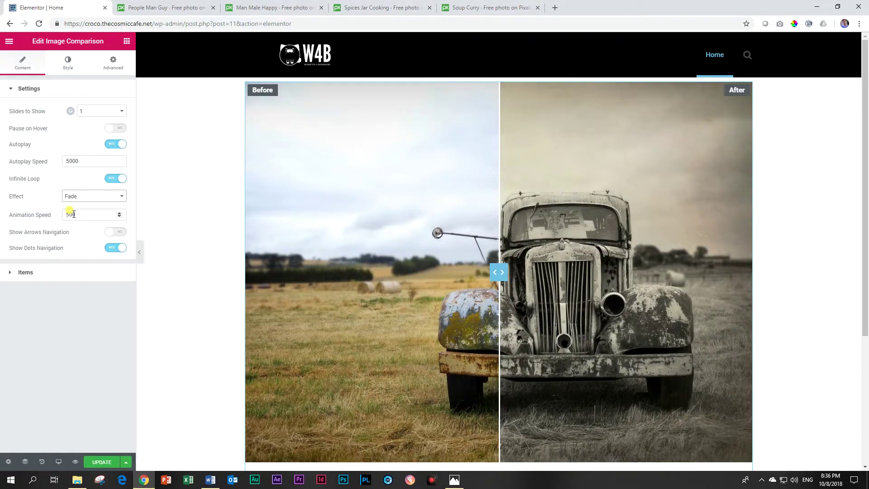
pyautogui.click(90, 196)
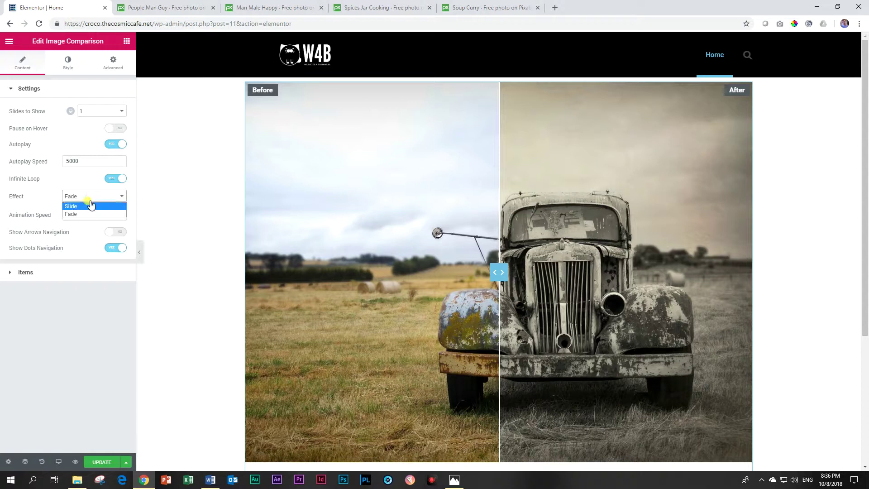
pyautogui.click(89, 208)
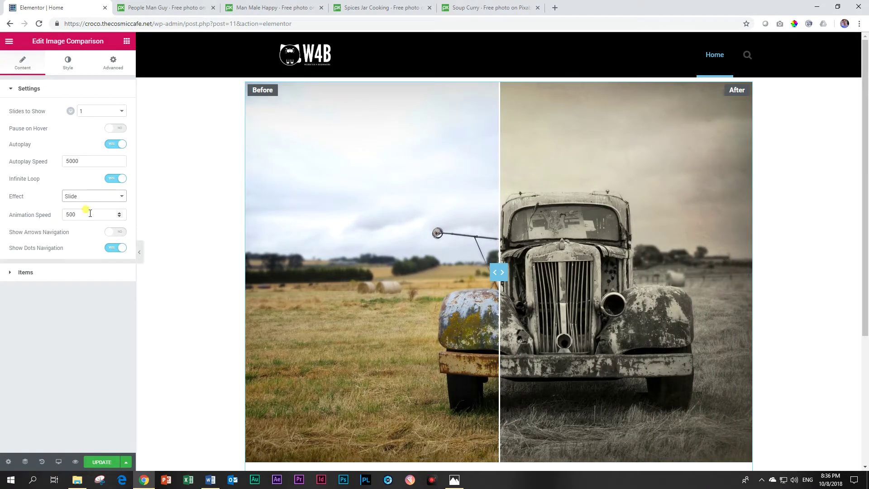
# Turn on arrow navigation, keeping Angle as the previous-arrow icon
pyautogui.click(114, 232)
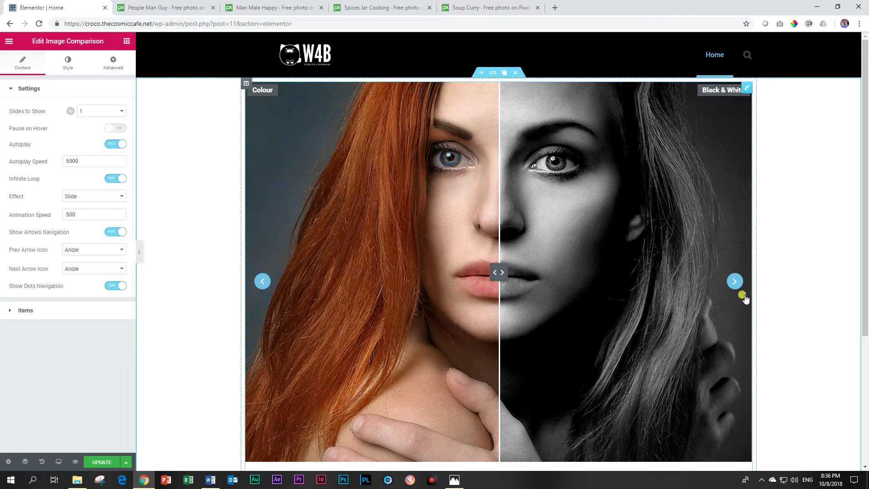
pyautogui.scroll(-2, 791, 312)
pyautogui.scroll(2, 770, 299)
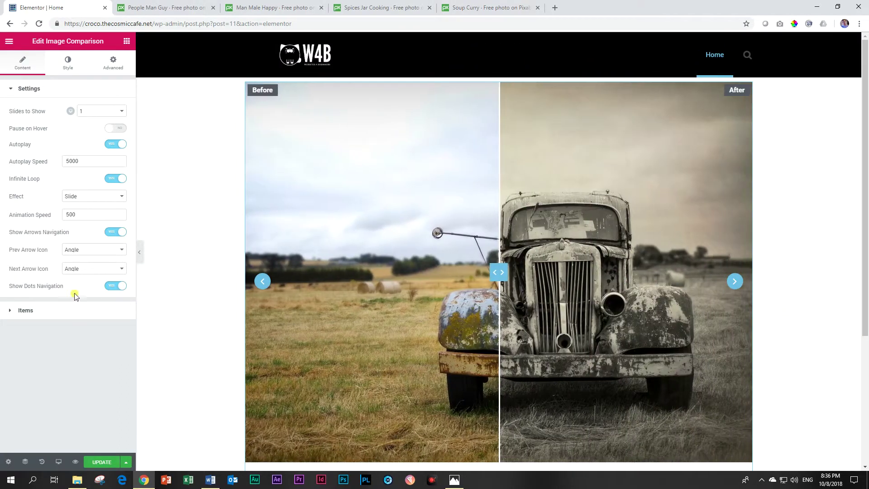
pyautogui.scroll(-3, 317, 376)
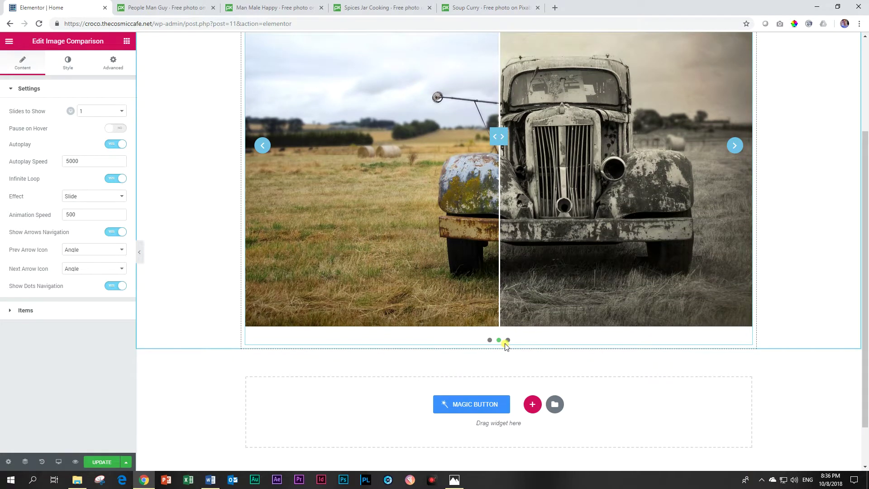
pyautogui.scroll(2, 295, 369)
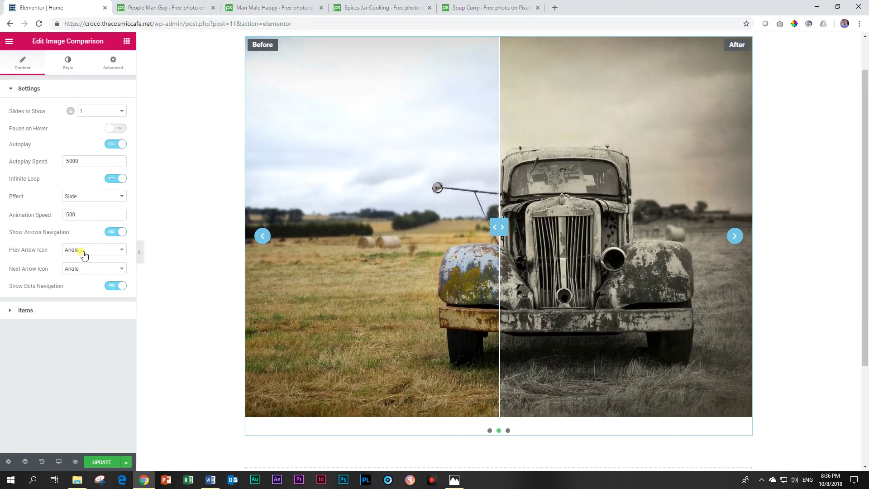
pyautogui.click(84, 255)
pyautogui.click(83, 255)
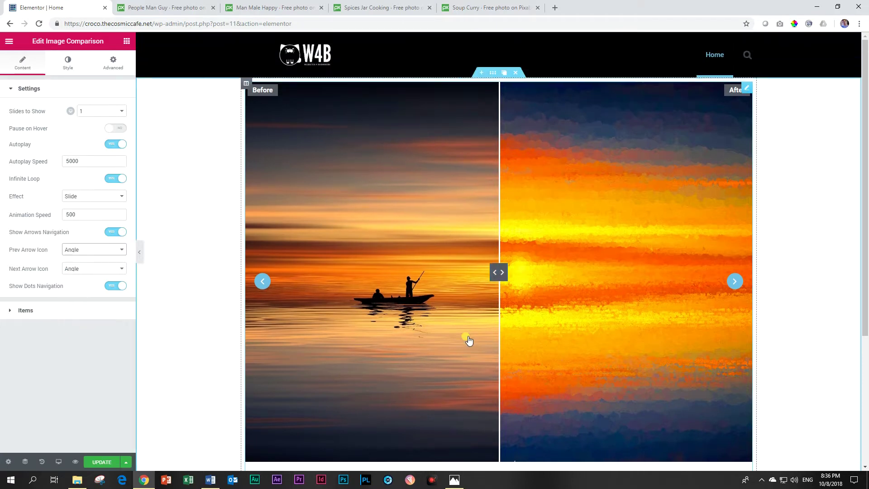
pyautogui.scroll(1, 466, 339)
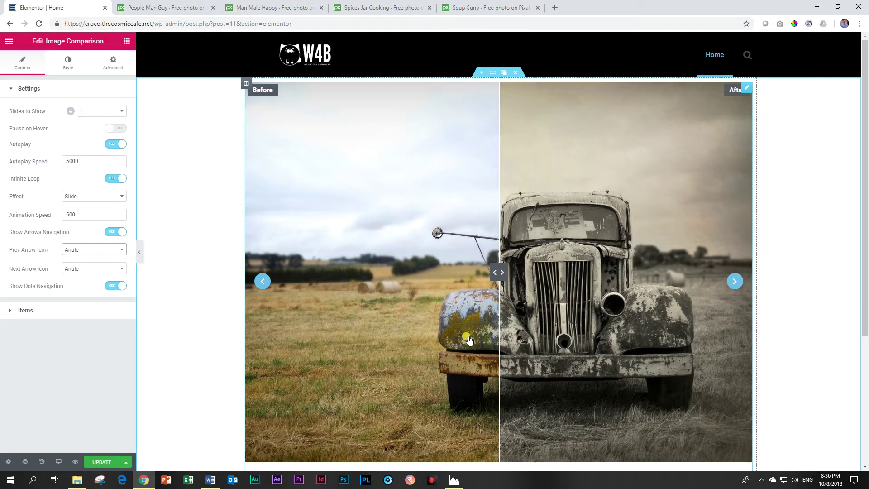
pyautogui.click(58, 64)
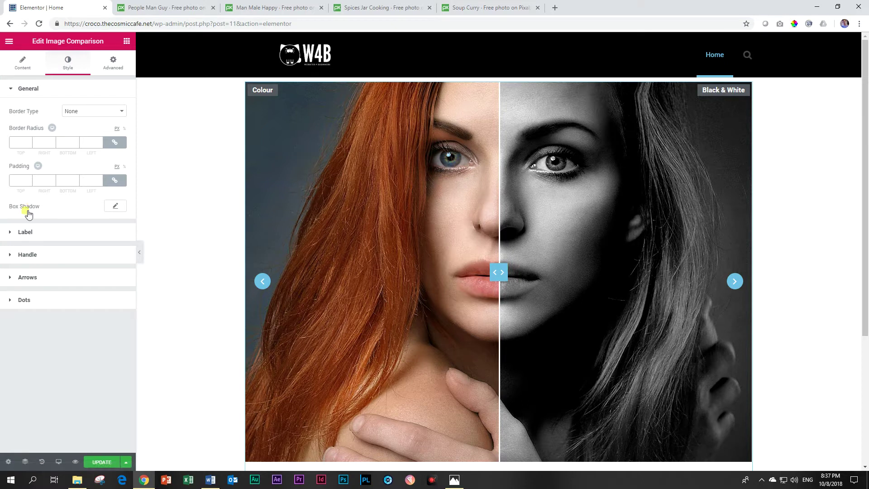
# Colour the Before label text light blue and the After label text green
pyautogui.click(26, 232)
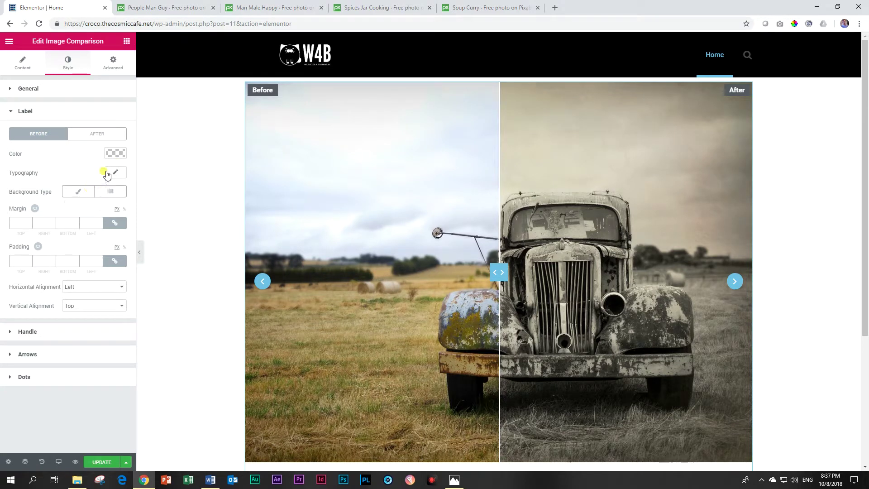
pyautogui.click(120, 155)
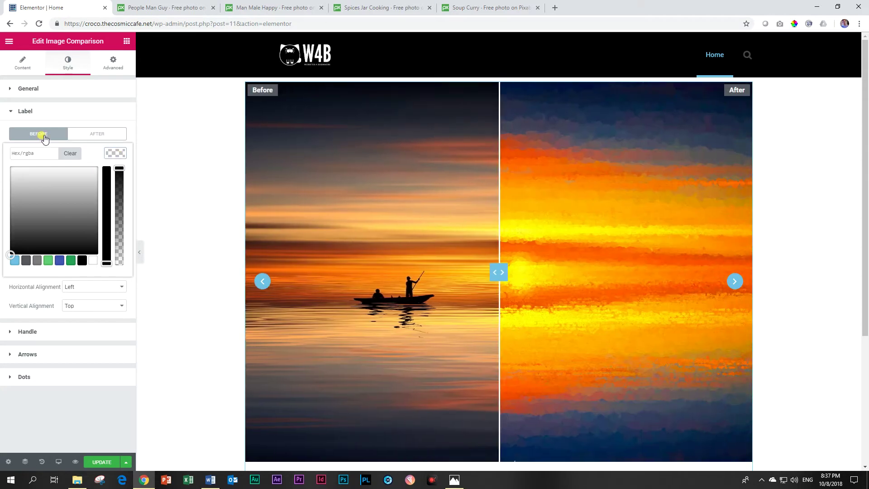
pyautogui.click(15, 260)
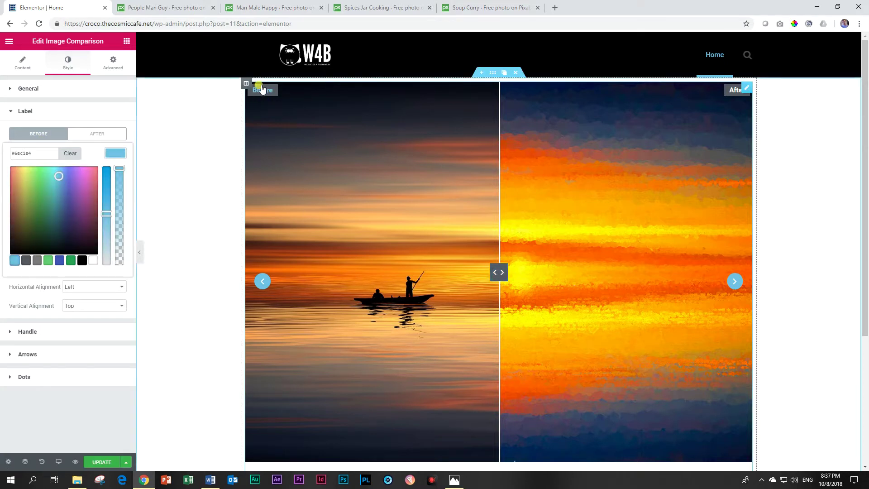
pyautogui.click(96, 134)
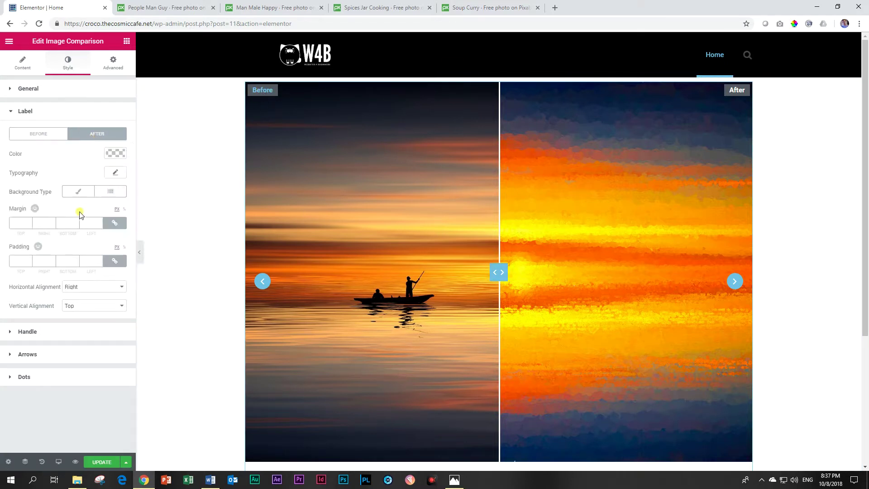
pyautogui.click(119, 153)
pyautogui.click(48, 260)
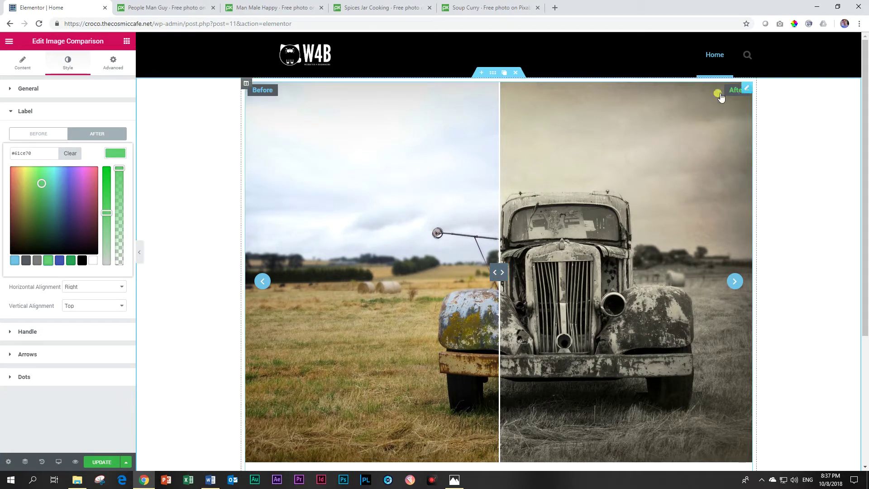
pyautogui.click(114, 138)
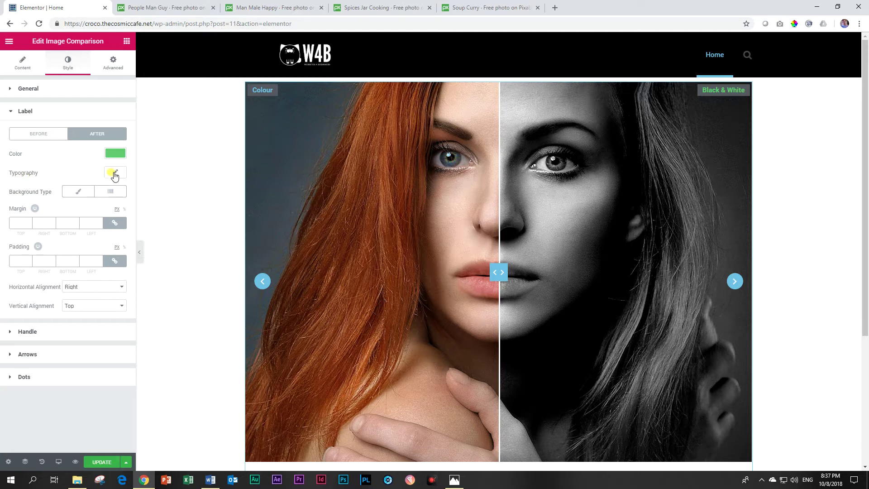
# Give both the After and Before labels a Classic white background
pyautogui.click(78, 194)
pyautogui.click(114, 211)
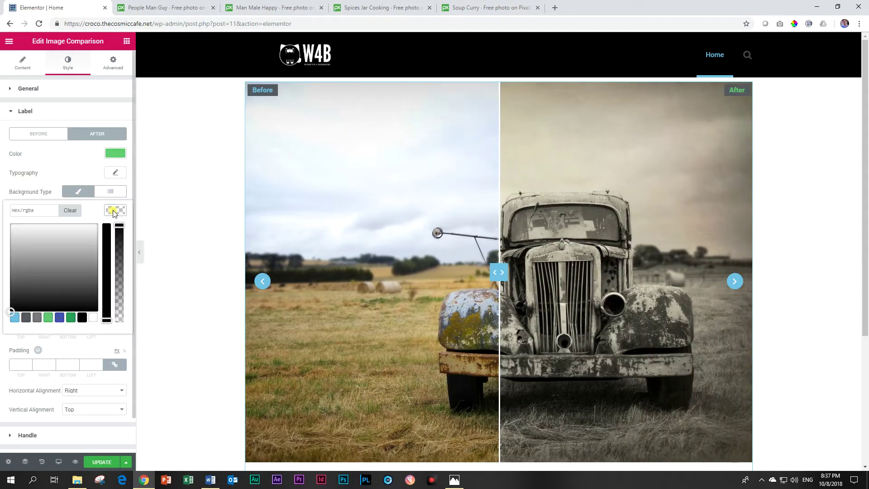
pyautogui.click(93, 318)
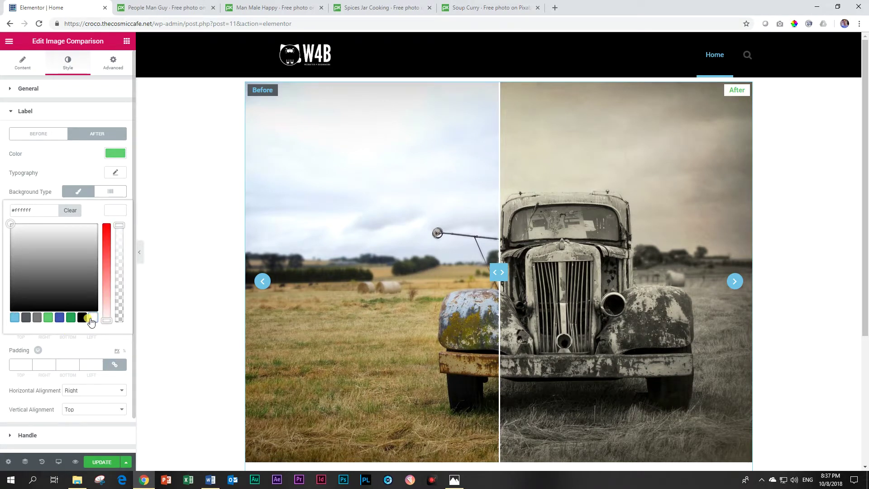
pyautogui.click(48, 134)
pyautogui.click(75, 191)
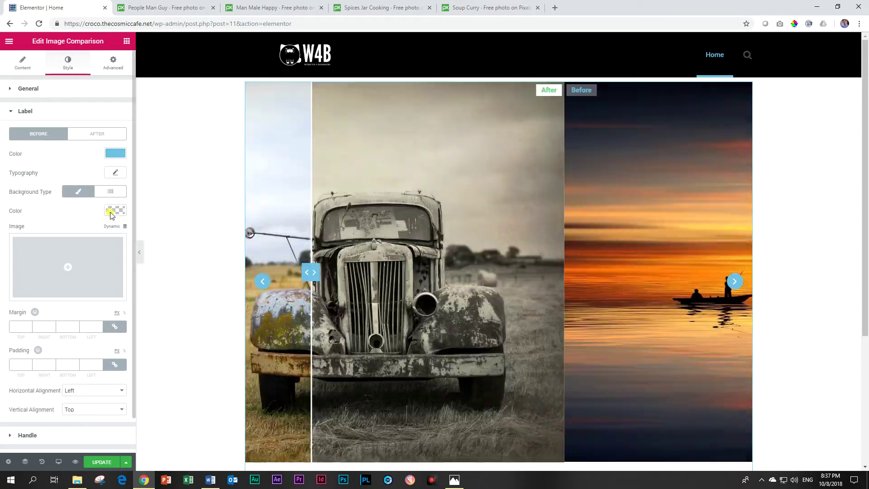
pyautogui.click(115, 211)
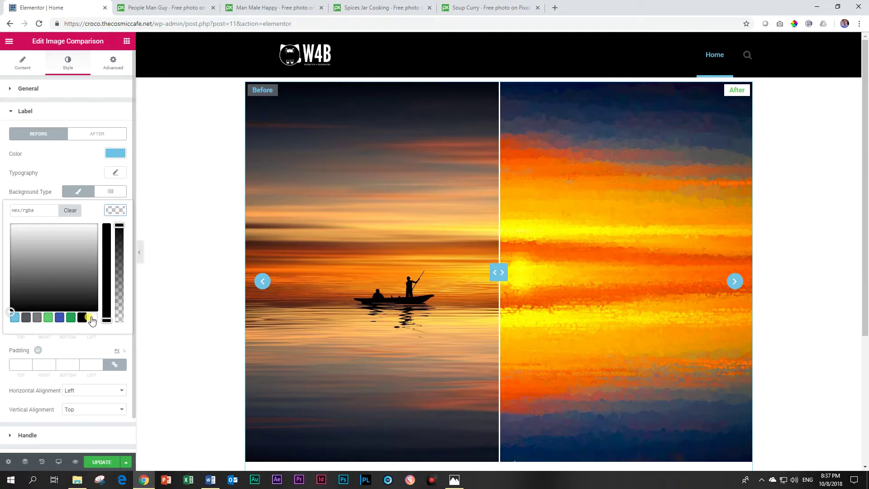
pyautogui.click(92, 318)
pyautogui.click(113, 212)
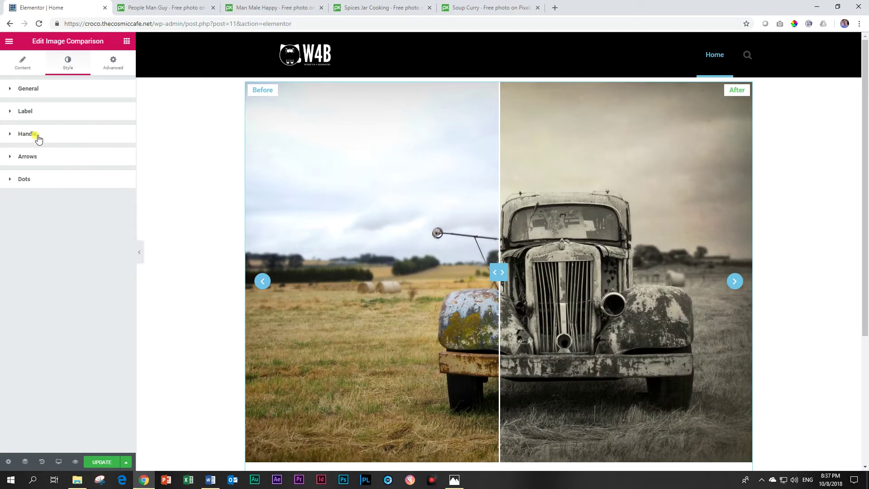
pyautogui.click(36, 134)
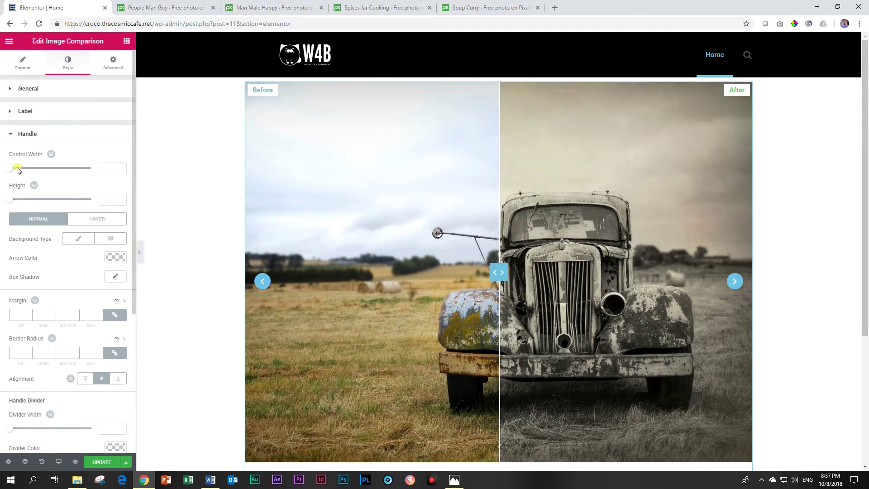
# Set the handle control width to 61 and height to 29
pyautogui.moveTo(17, 170); pyautogui.dragTo(53, 174)
pyautogui.moveTo(10, 200)
pyautogui.mouseDown()
pyautogui.moveTo(101, 199)
pyautogui.moveTo(18, 200)
pyautogui.mouseUp()
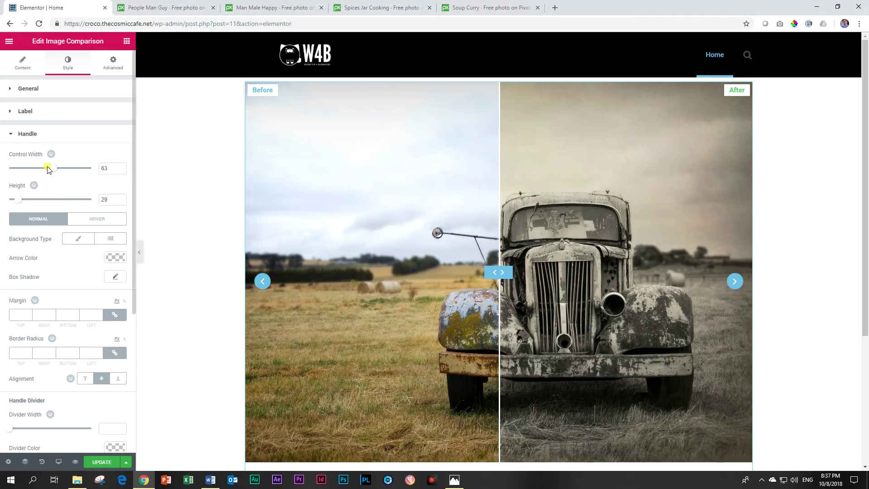
pyautogui.moveTo(49, 169)
pyautogui.mouseDown()
pyautogui.moveTo(35, 171)
pyautogui.moveTo(50, 172)
pyautogui.mouseUp()
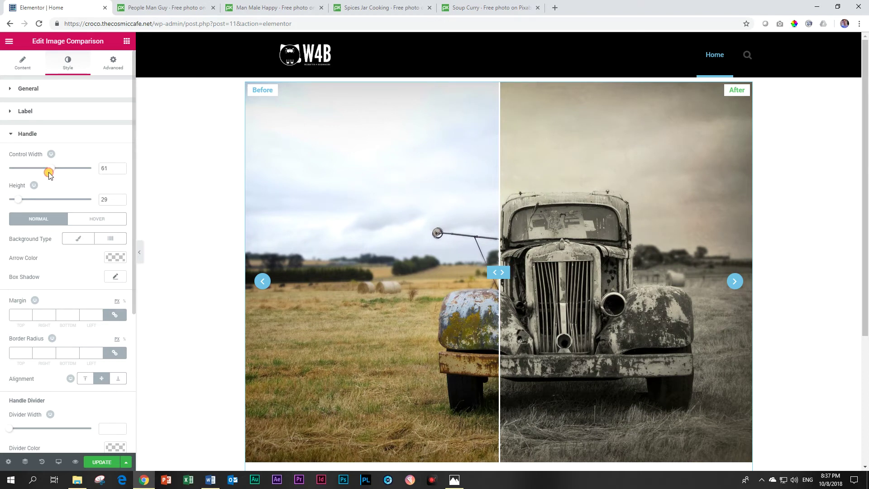
# Give the handle a Classic red background (#e26a6a)
pyautogui.click(78, 241)
pyautogui.click(115, 258)
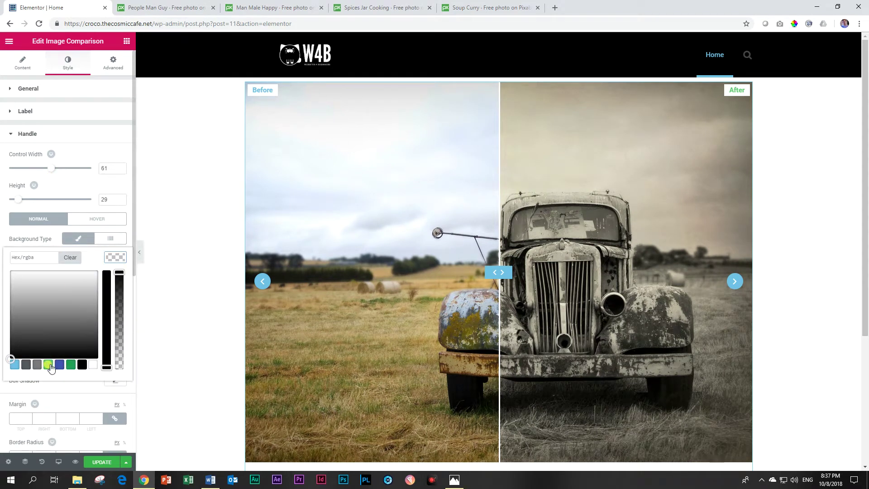
pyautogui.click(48, 365)
pyautogui.scroll(-1, 55, 249)
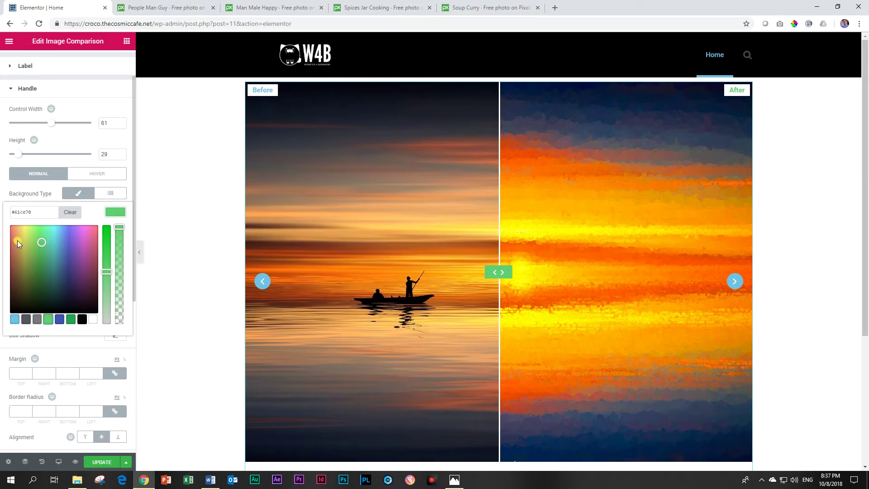
pyautogui.moveTo(17, 240); pyautogui.dragTo(4, 229)
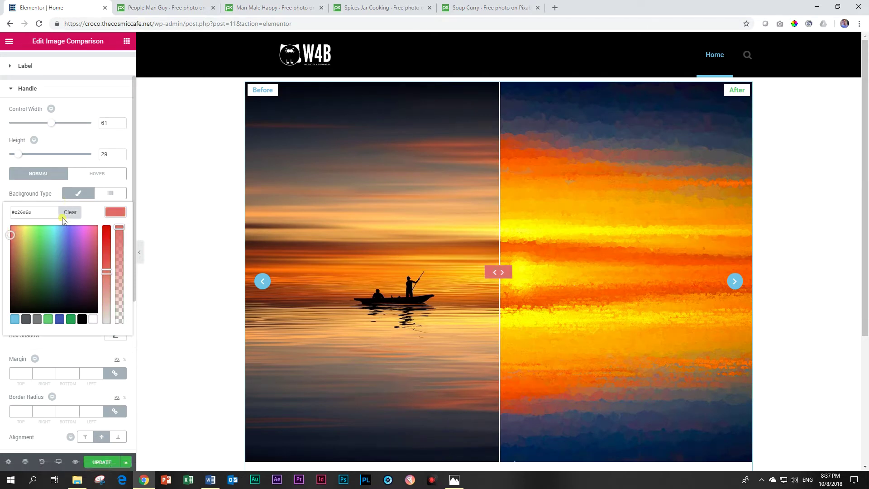
pyautogui.click(111, 213)
# Try handle alignment Top and Bottom, then settle on Middle
pyautogui.scroll(-3, 113, 215)
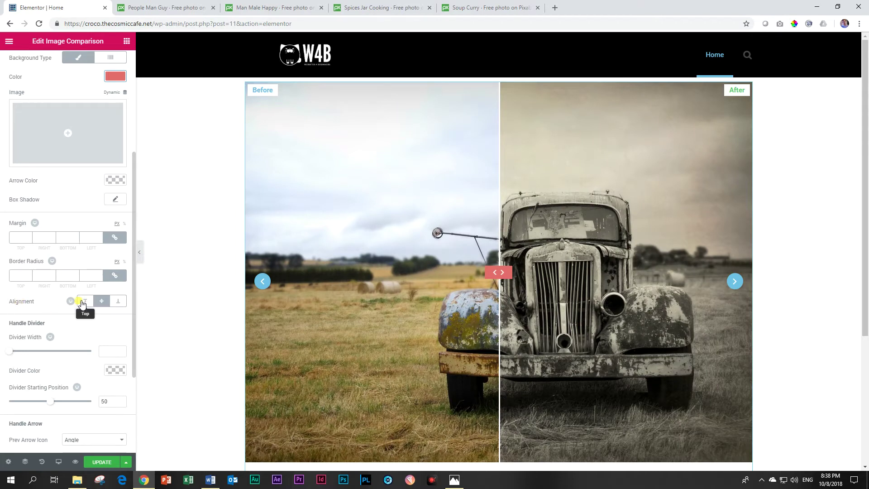
pyautogui.click(84, 302)
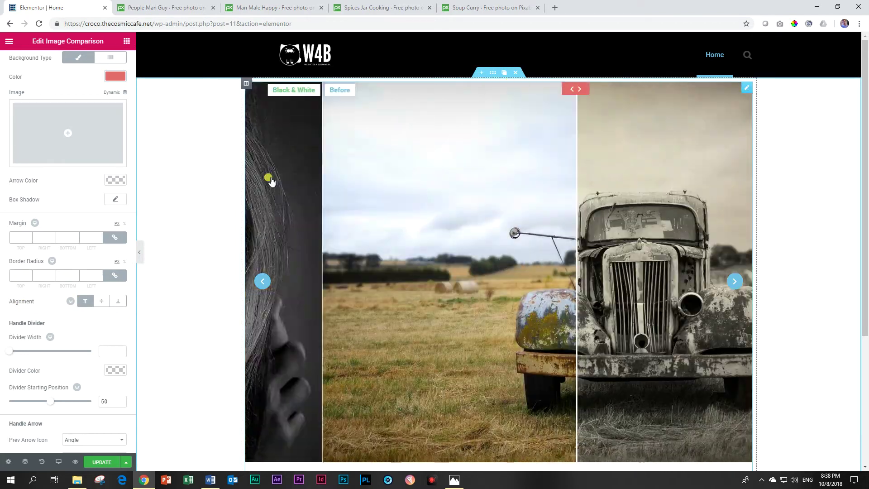
pyautogui.click(117, 301)
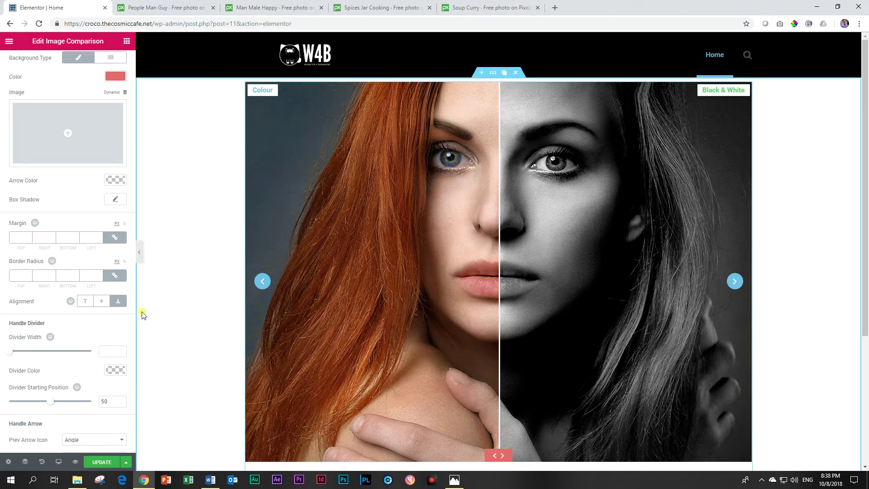
pyautogui.click(101, 301)
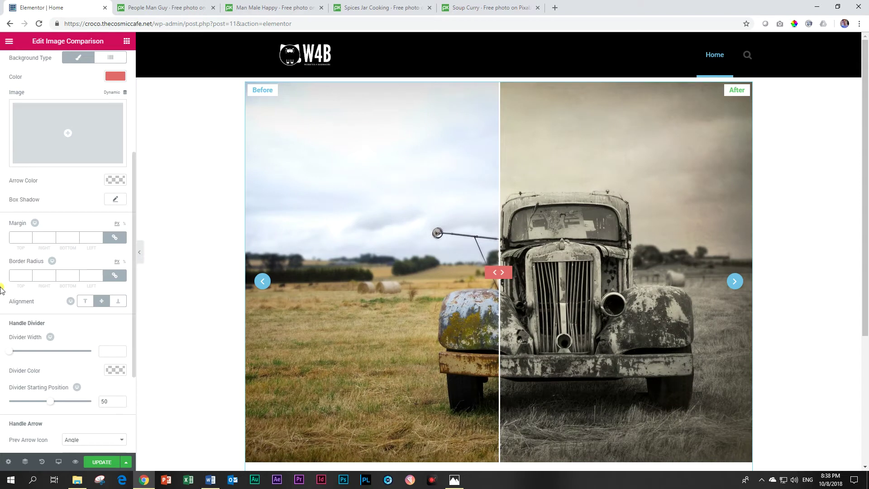
pyautogui.scroll(-2, 43, 292)
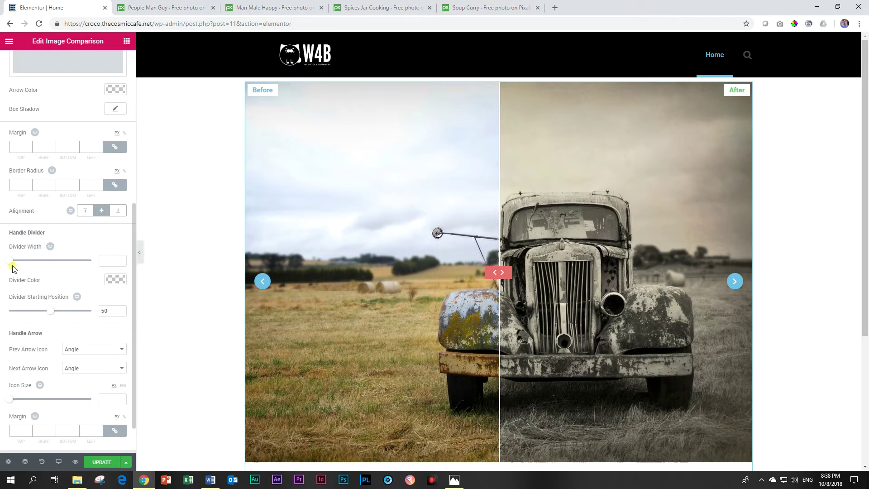
# Make the handle divider 20 wide and black #000000, starting at position 83
pyautogui.moveTo(13, 267); pyautogui.dragTo(149, 259)
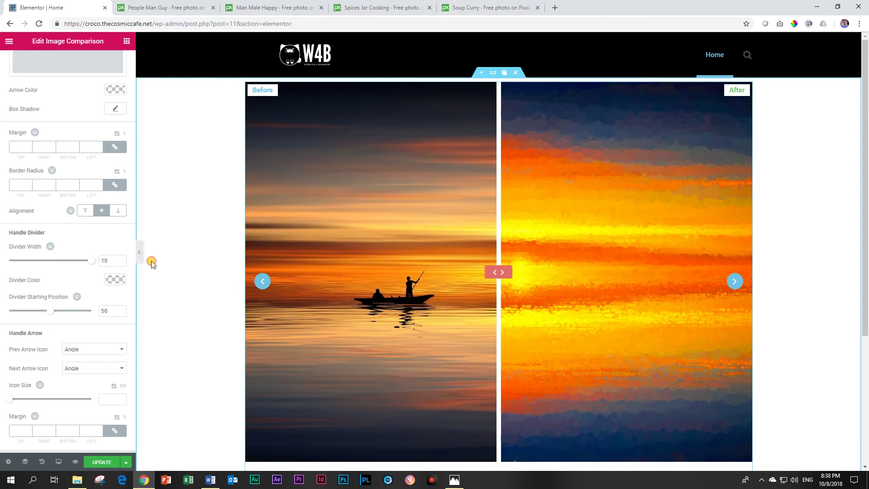
pyautogui.doubleClick(104, 260)
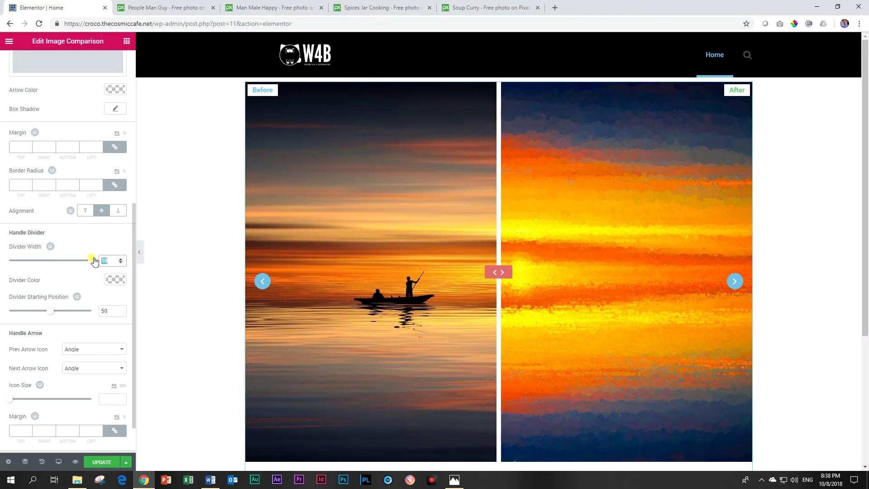
pyautogui.write('20')
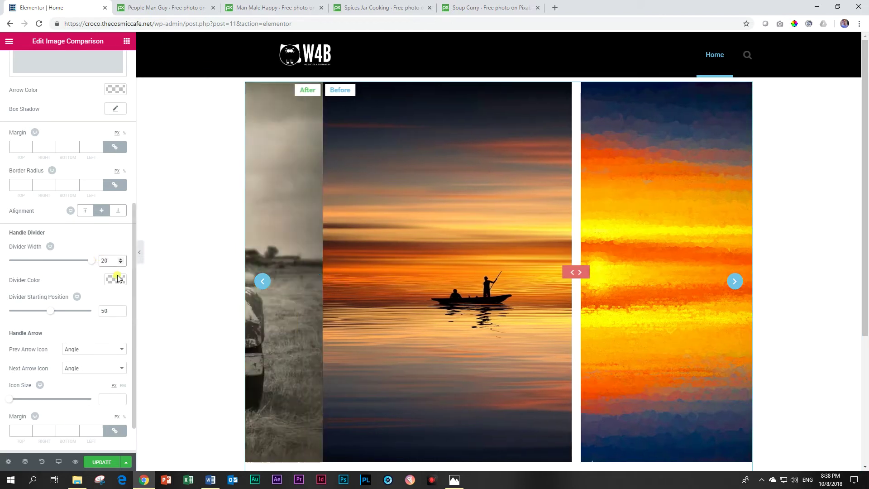
pyautogui.click(115, 279)
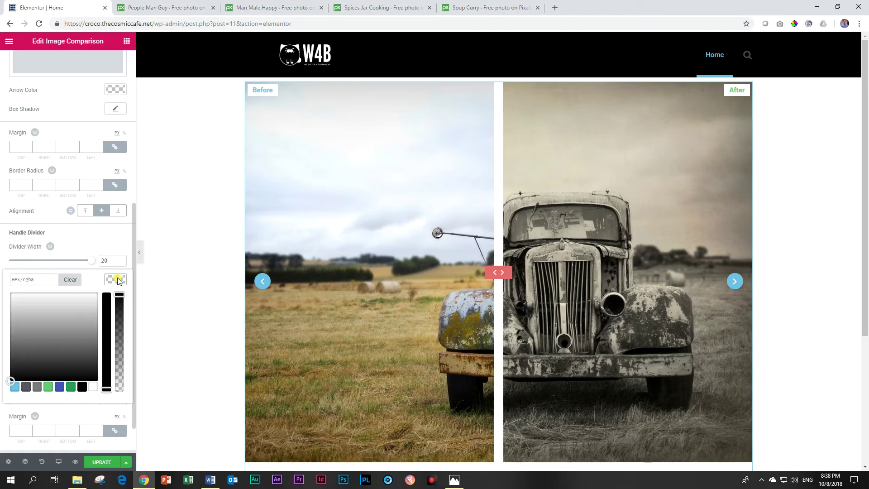
pyautogui.click(82, 388)
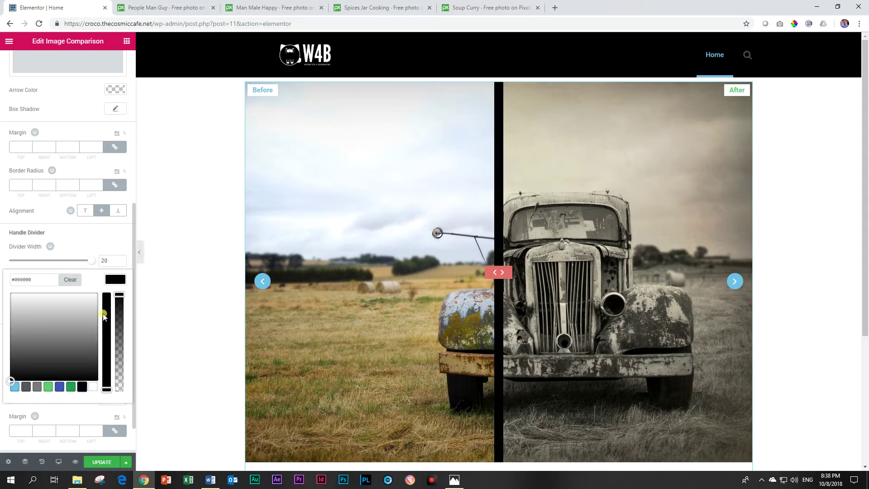
pyautogui.click(112, 279)
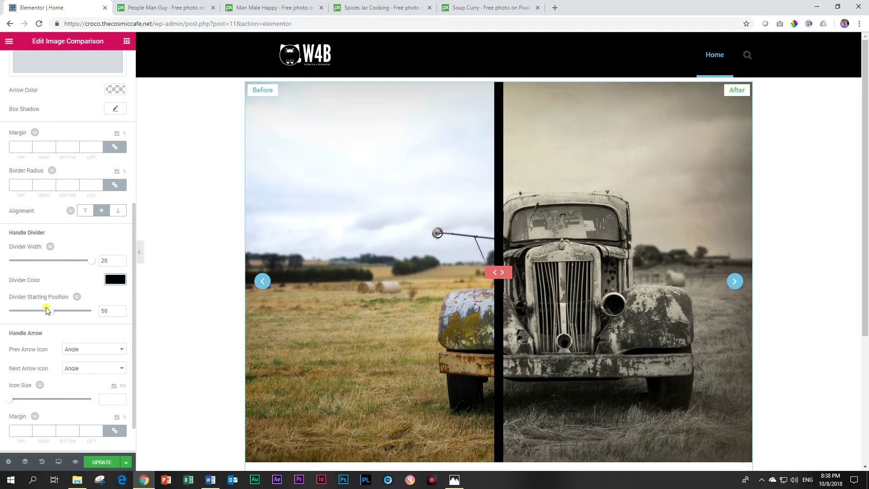
pyautogui.moveTo(47, 310); pyautogui.dragTo(79, 315)
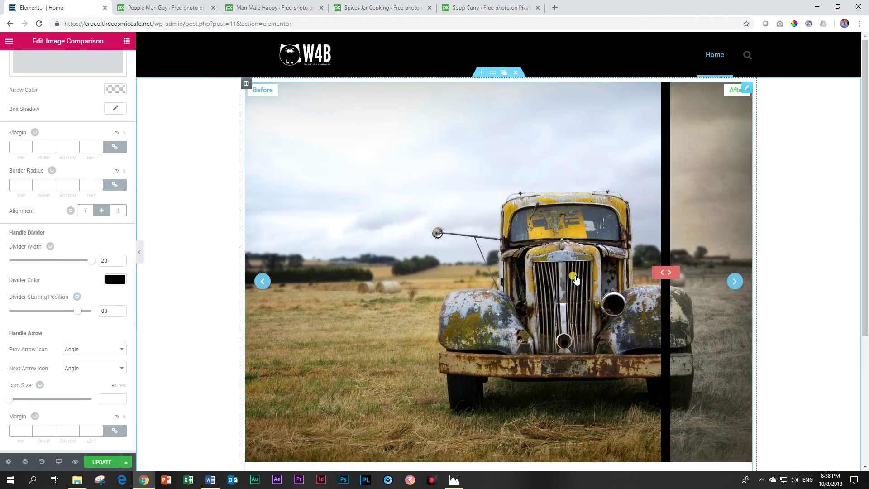
pyautogui.scroll(-1, 24, 356)
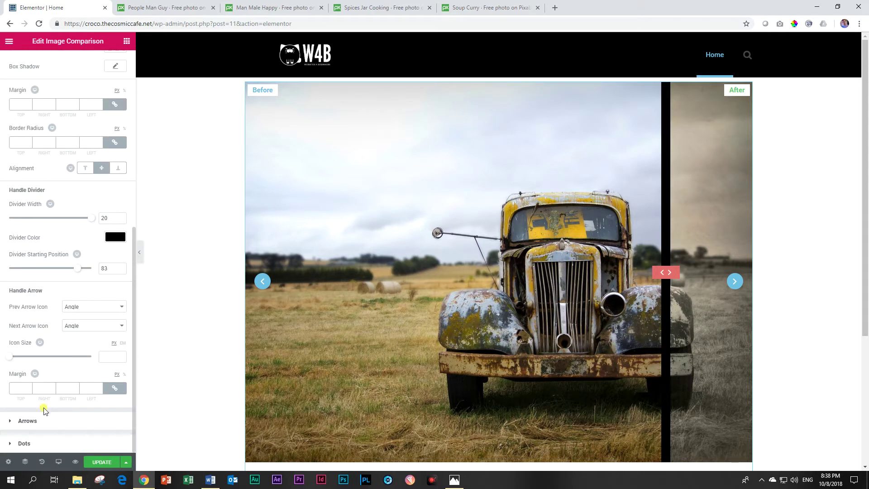
# Review and collapse the Arrows position settings, then go to the crying-man Pixabay photo page
pyautogui.click(40, 421)
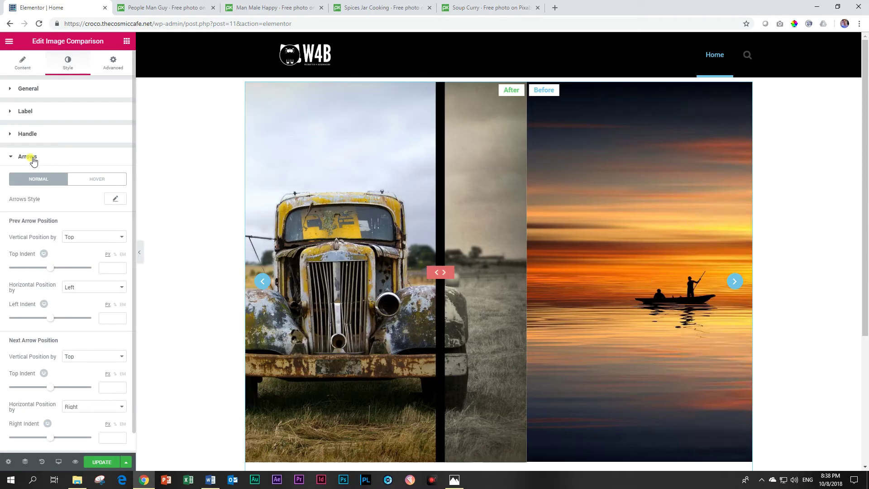
pyautogui.click(34, 161)
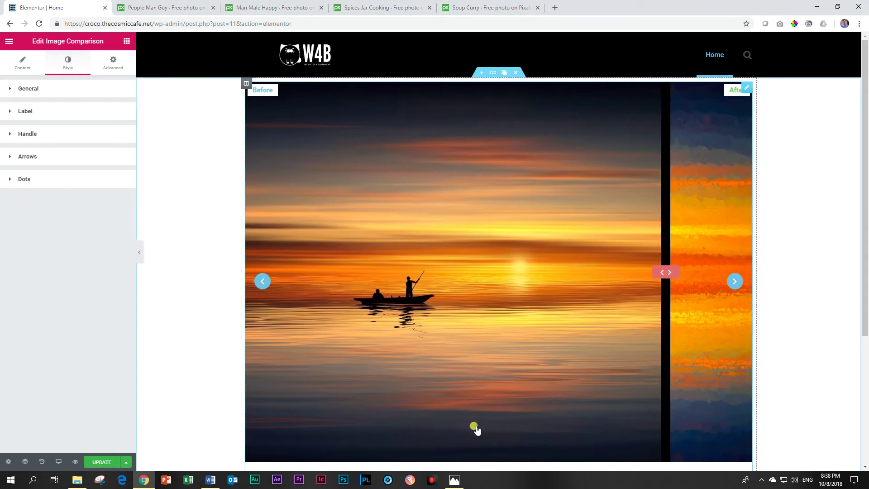
pyautogui.scroll(-2, 476, 427)
pyautogui.scroll(2, 499, 388)
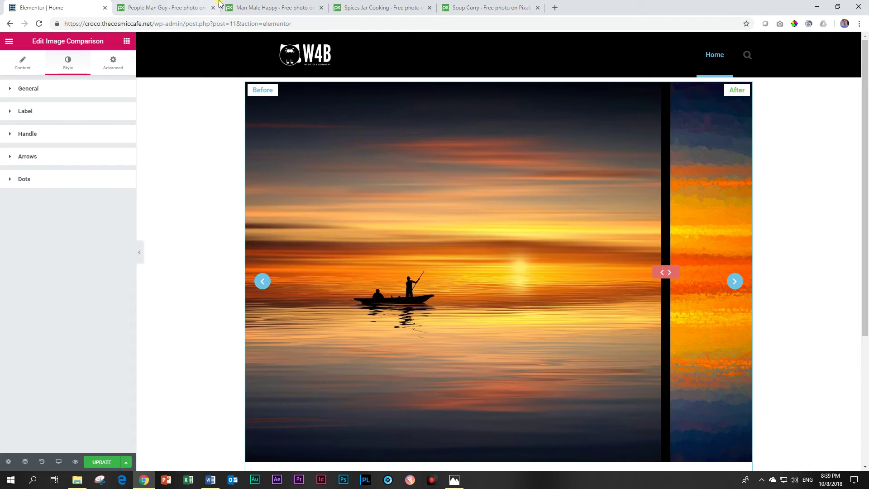
pyautogui.click(184, 4)
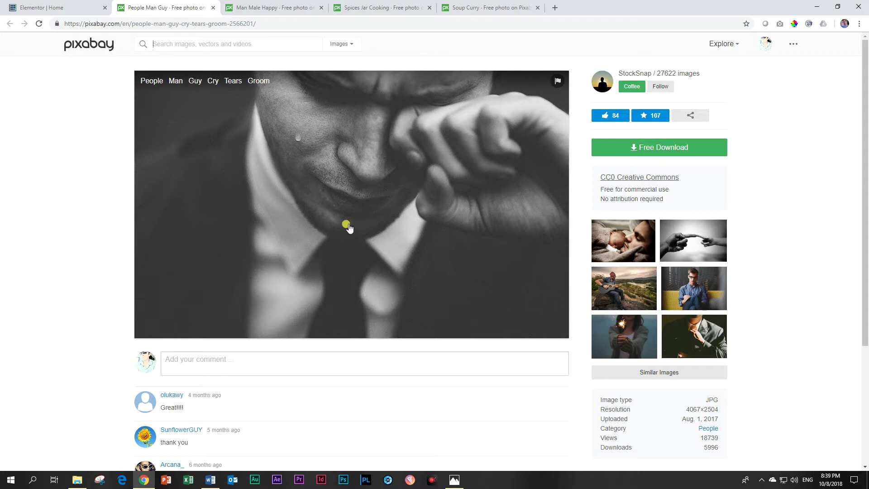
# View the smiling man, spice jars and soup curry photo pages, then return to the Elementor editor
pyautogui.click(265, 14)
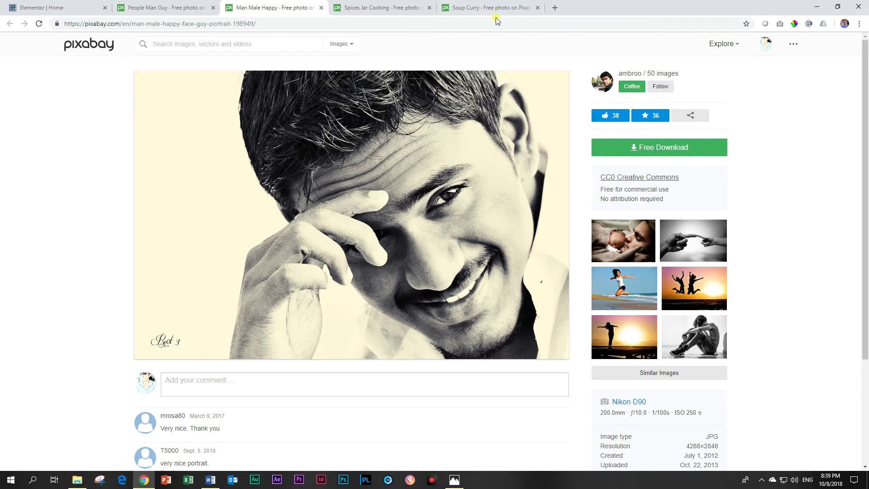
pyautogui.click(375, 8)
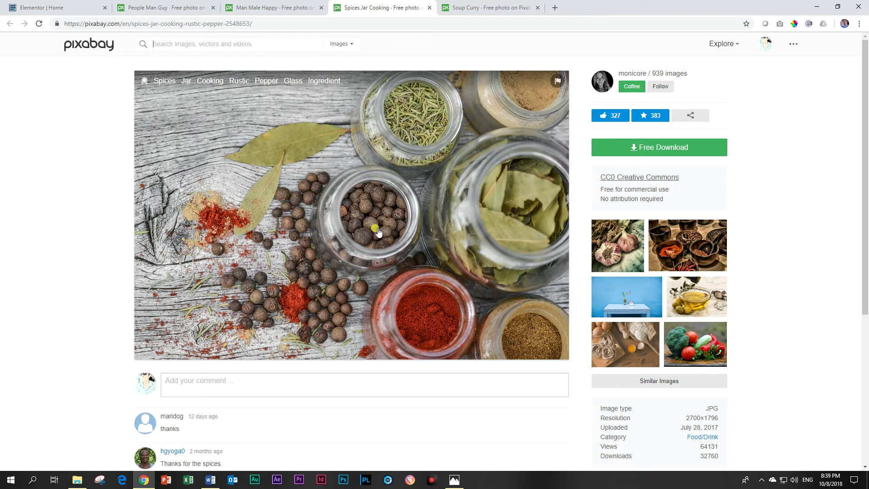
pyautogui.click(510, 7)
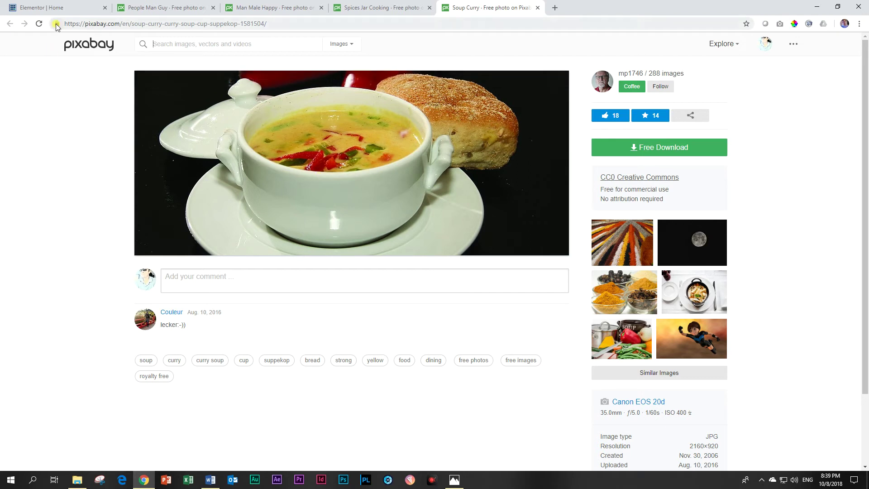
pyautogui.click(60, 7)
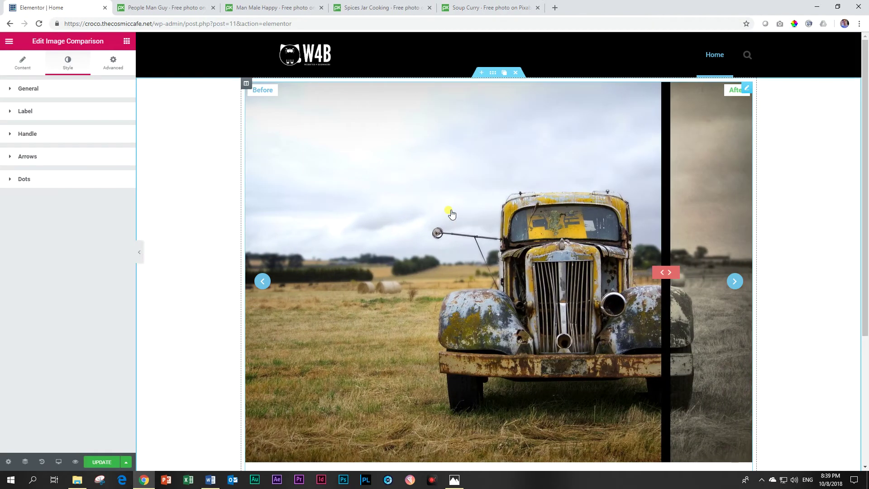